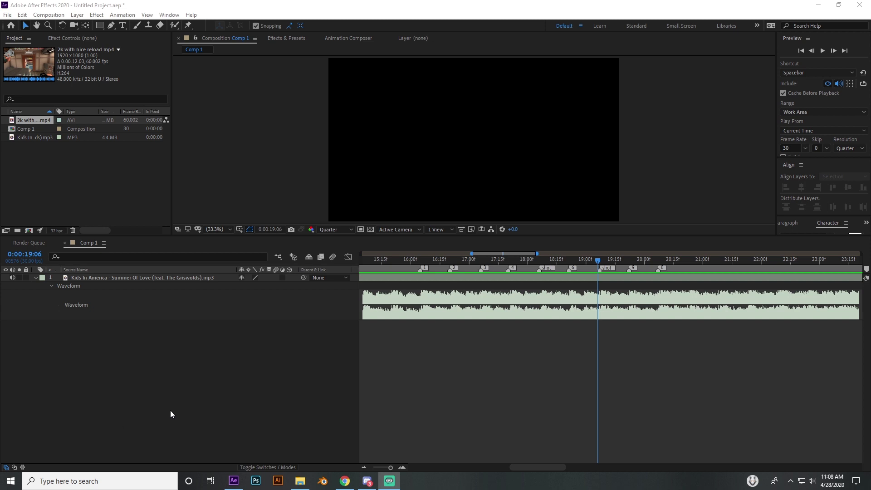
- Play the song from the first beat marker to hear how the beats line up with the composition markers
left_click(511, 279)
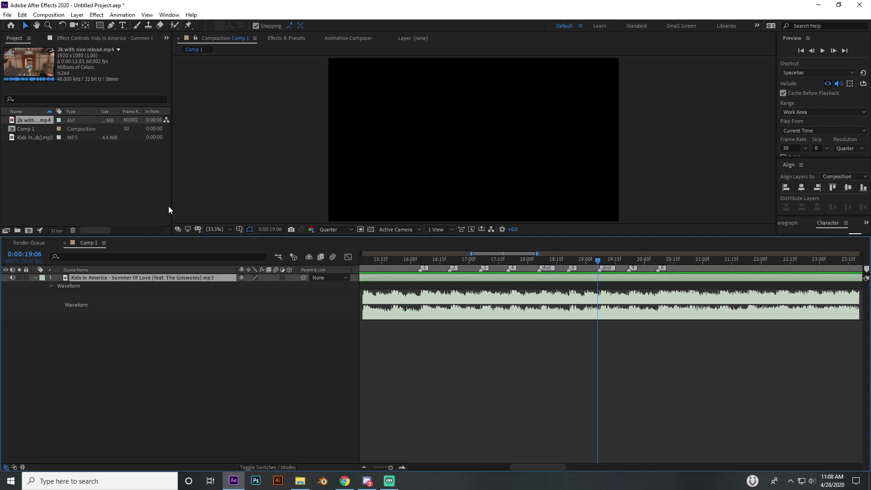
left_click(421, 261)
mouse_move(421, 260)
left_mouse_down()
mouse_move(428, 260)
mouse_move(418, 271)
left_mouse_up()
left_click(821, 49)
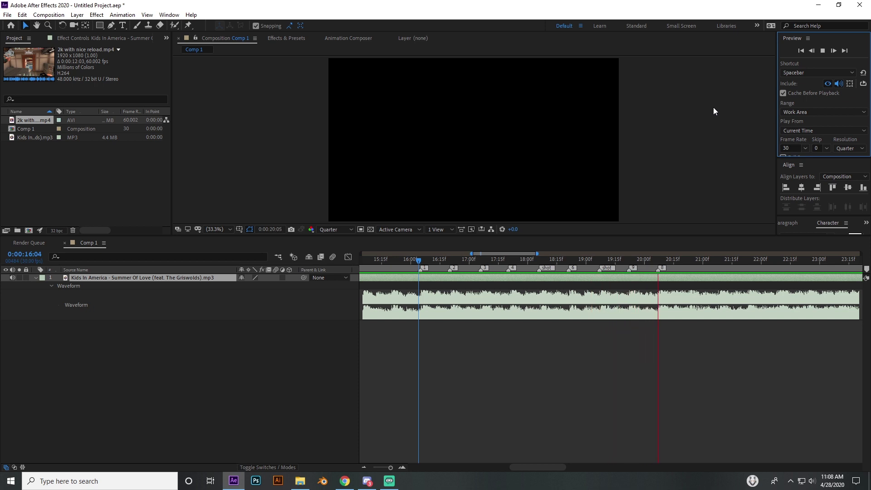
left_click(712, 108)
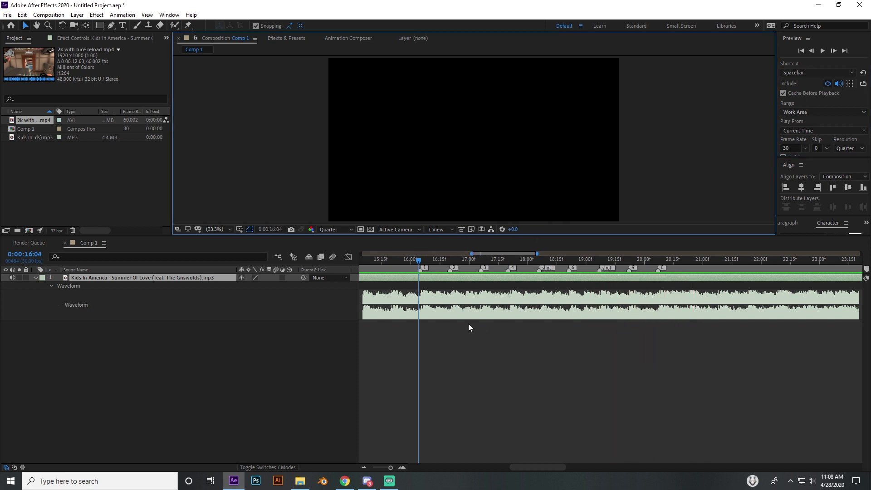
left_click(416, 262)
key("space")
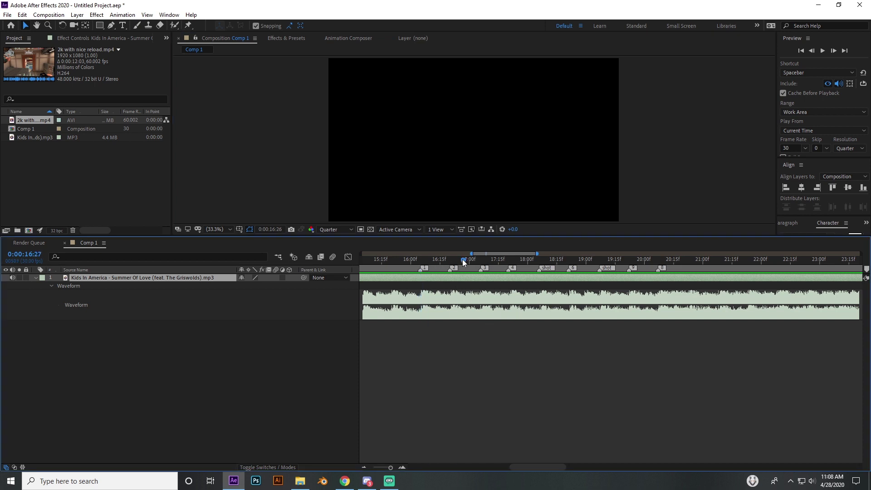
- Scrub across the beat and shot markers and check the settings of marker 4 without changing them
mouse_move(473, 263)
left_mouse_down()
mouse_move(385, 263)
mouse_move(662, 270)
left_mouse_up()
mouse_move(866, 269)
left_mouse_down()
mouse_move(692, 279)
mouse_move(866, 270)
left_mouse_up()
left_click_drag(621, 261, 543, 261)
double_click(507, 269)
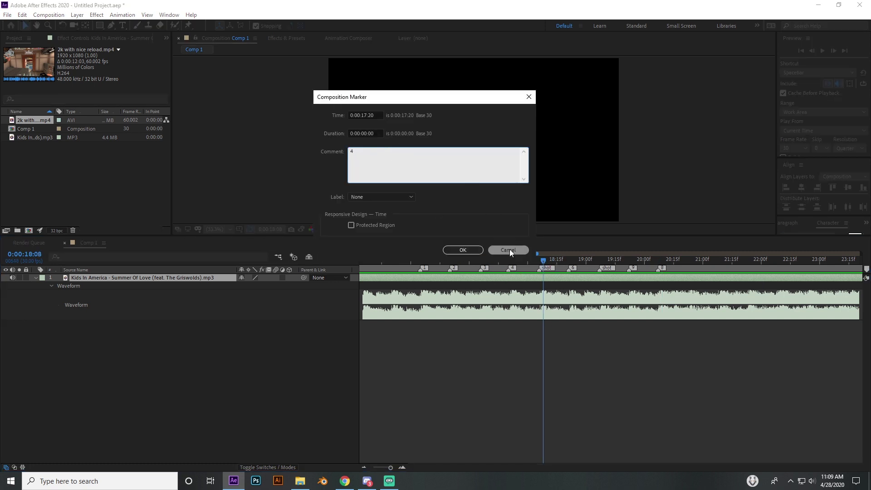
left_click(509, 250)
- Place 2k with nice reload.mp4 below the song so that it starts at marker 1
mouse_move(541, 261)
left_mouse_down()
mouse_move(590, 261)
mouse_move(421, 260)
left_mouse_up()
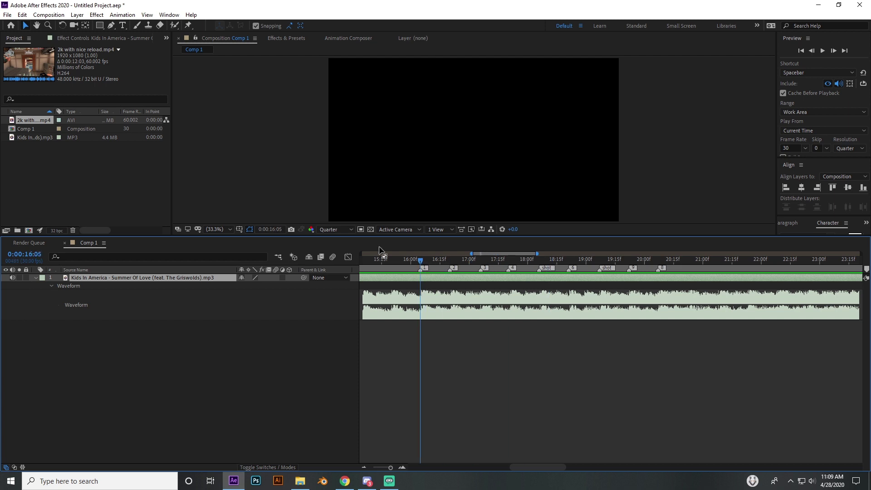
left_click_drag(39, 122, 186, 337)
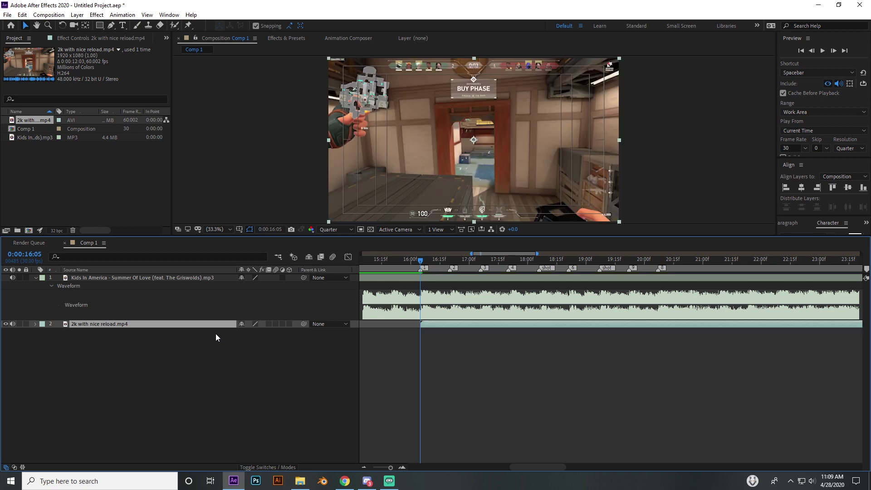
- Turn off the Title/Action Safe overlay and mute the gameplay clip's audio
left_click(242, 229)
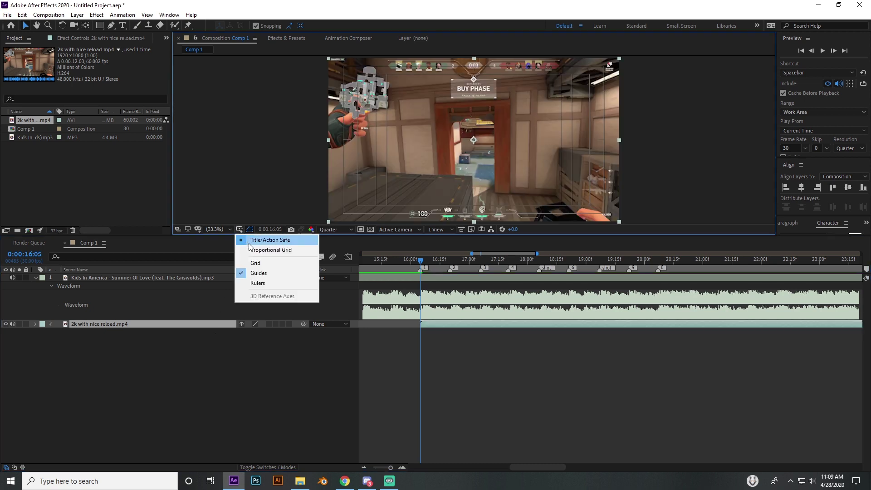
left_click(263, 237)
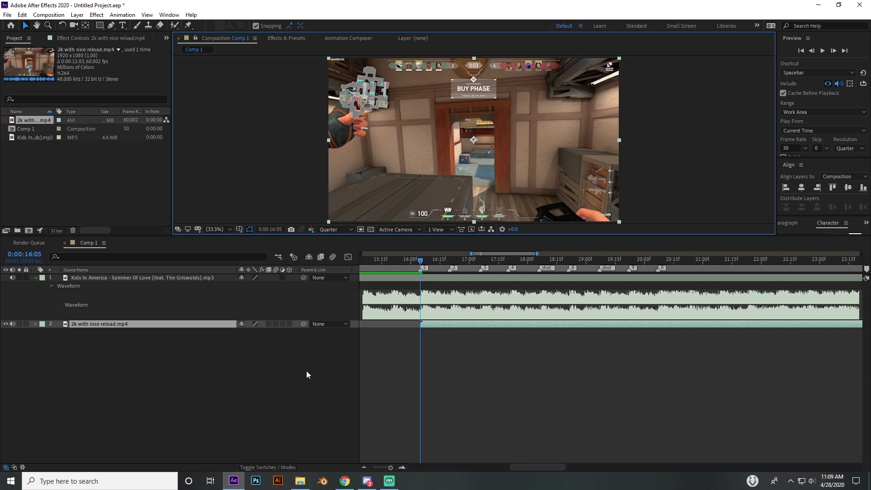
left_click(12, 325)
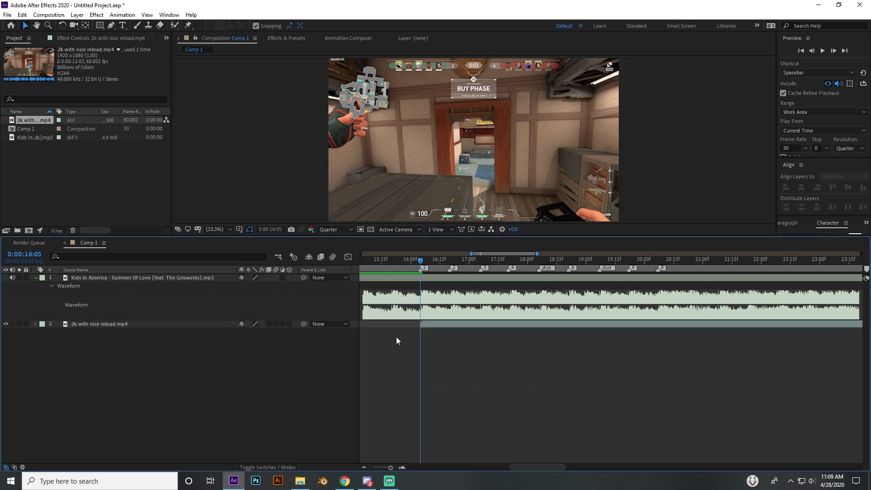
- Enable time remapping on the gameplay clip and delete its end keyframe, leaving the clip starting at marker 1
key("ctrl+alt+t")
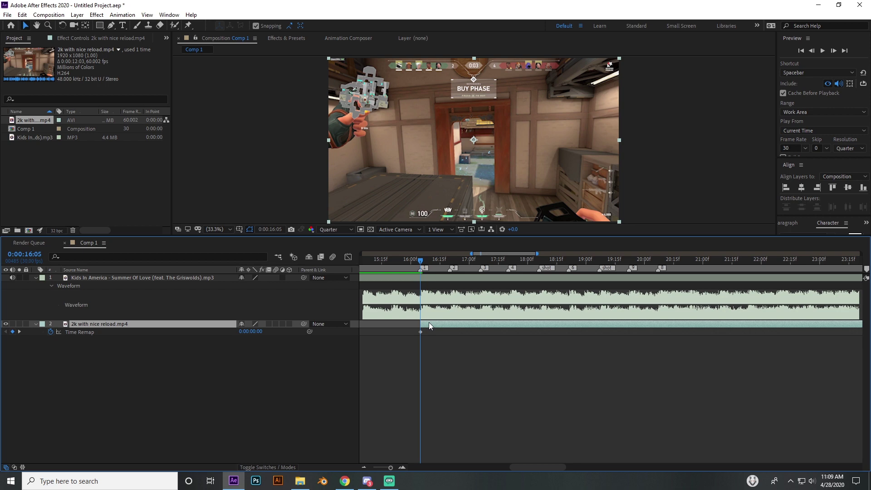
key("]")
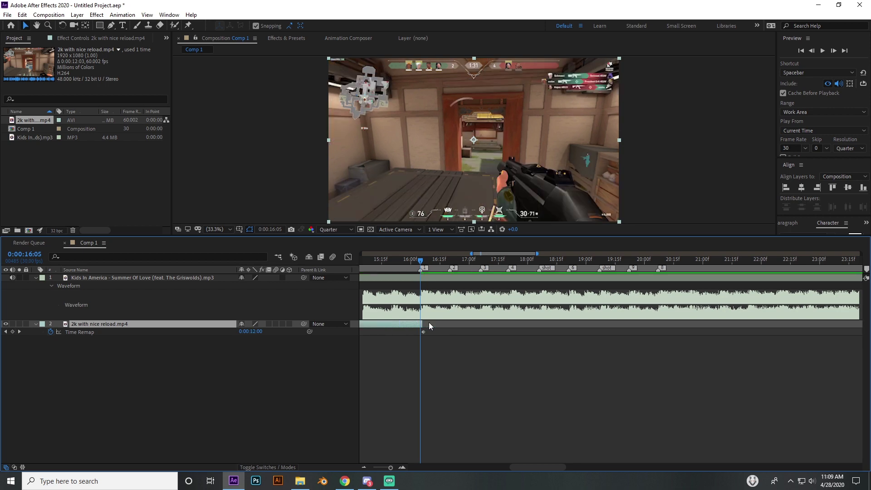
left_click_drag(418, 330, 432, 334)
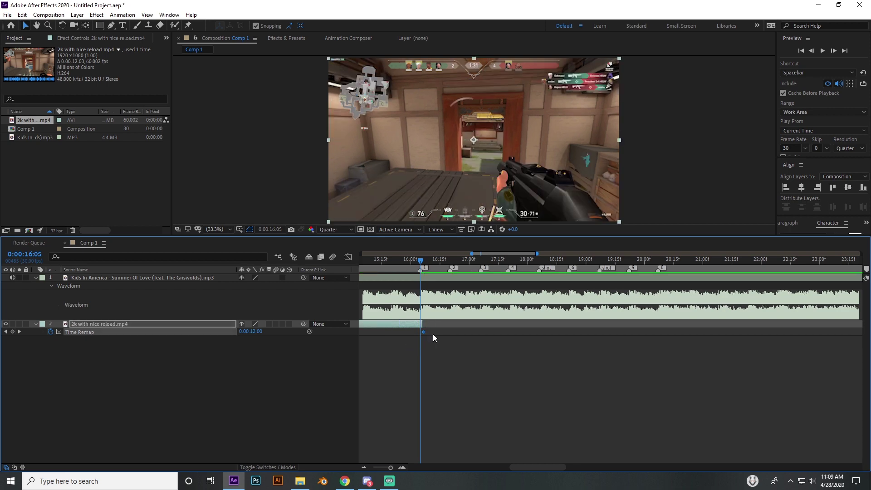
key("Delete")
key("[")
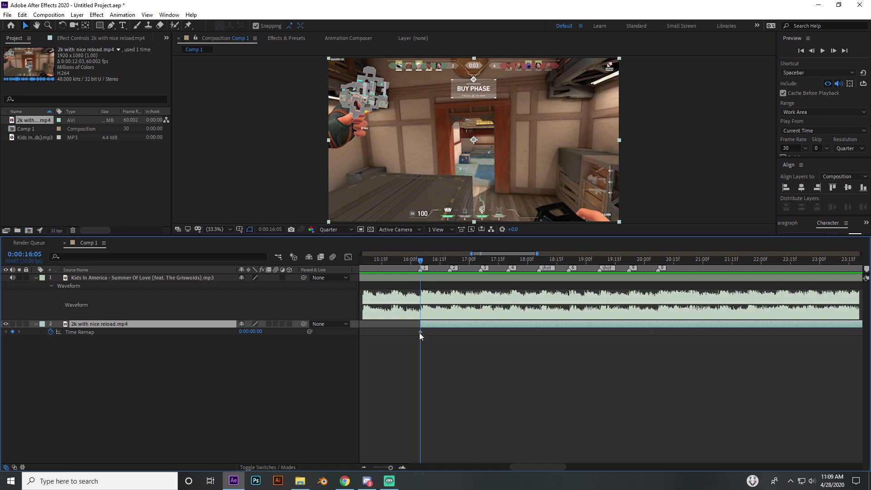
- Set the clip's Time Remap to 0:00:02:57 at marker 1 and keyframe 0:00:03:12 at marker 2
left_click_drag(537, 463, 540, 464)
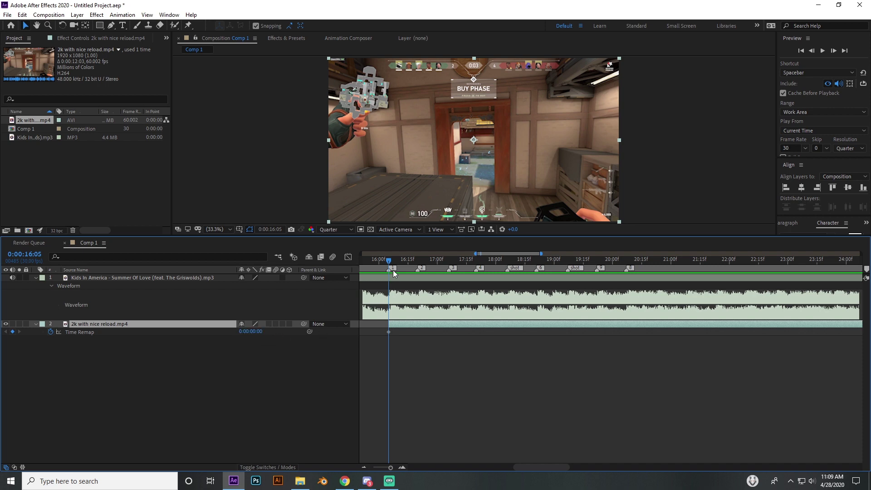
left_click_drag(269, 332, 341, 332)
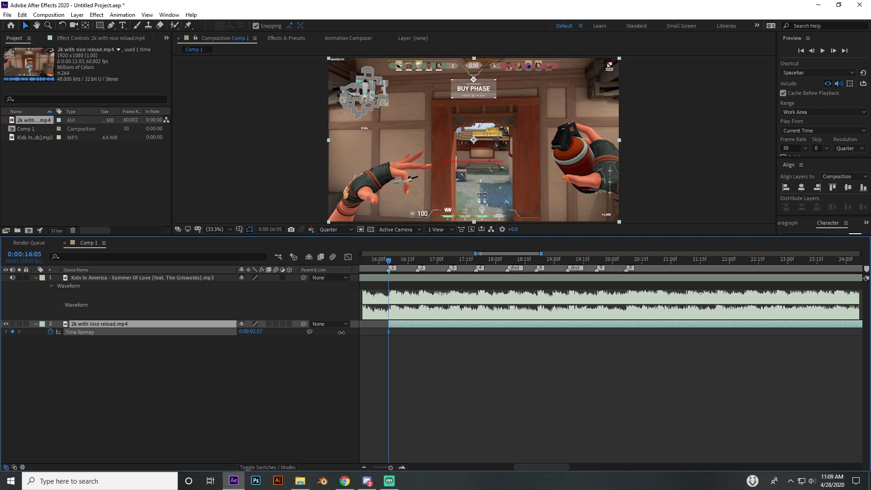
left_click_drag(390, 259, 419, 260)
left_click_drag(260, 333, 267, 332)
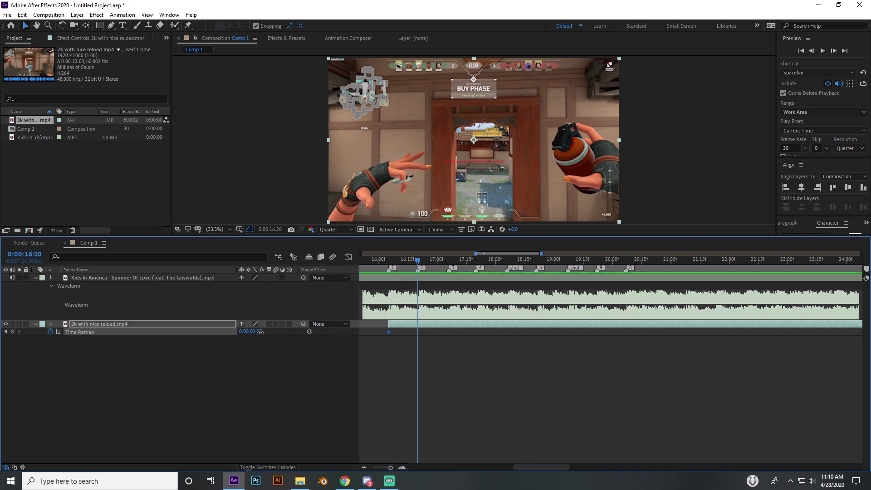
- Keyframe the weapon-draw moment around four seconds of clip time at marker 3, and a Time Remap of 0:00:04:57 at marker 4
left_click_drag(417, 260, 449, 260)
left_click_drag(262, 332, 278, 326)
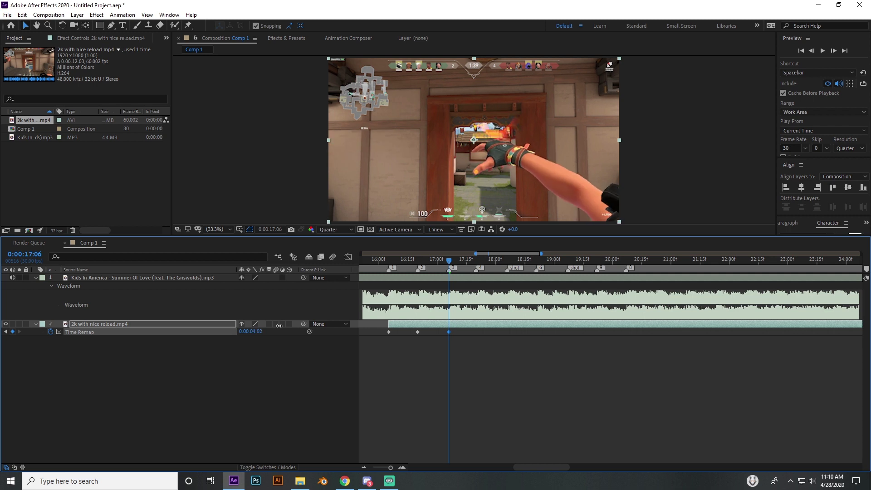
mouse_move(449, 258)
left_mouse_down()
mouse_move(461, 257)
mouse_move(449, 257)
left_mouse_up()
left_click_drag(257, 331, 249, 332)
left_click_drag(447, 259, 475, 260)
left_click_drag(256, 333, 282, 332)
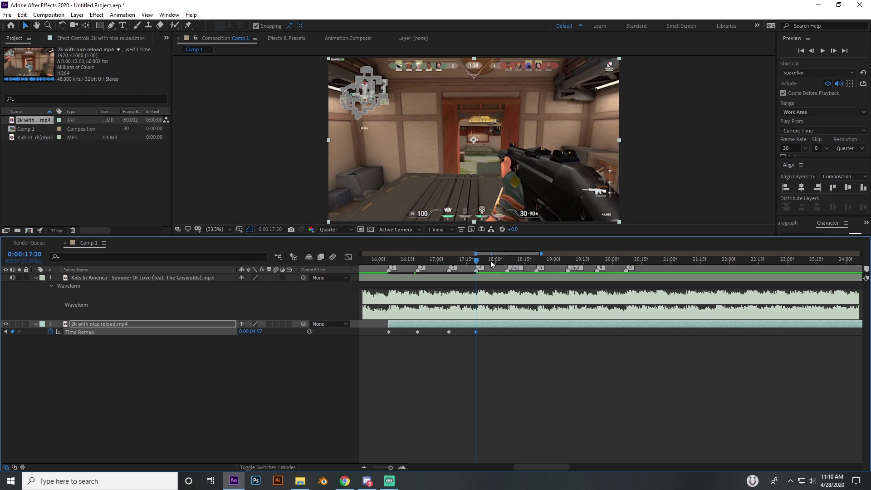
- Keyframe Time Remap at 0:00:05:23 on the first shot marker and at 0:00:06:07 on marker 6
left_click_drag(490, 260, 507, 260)
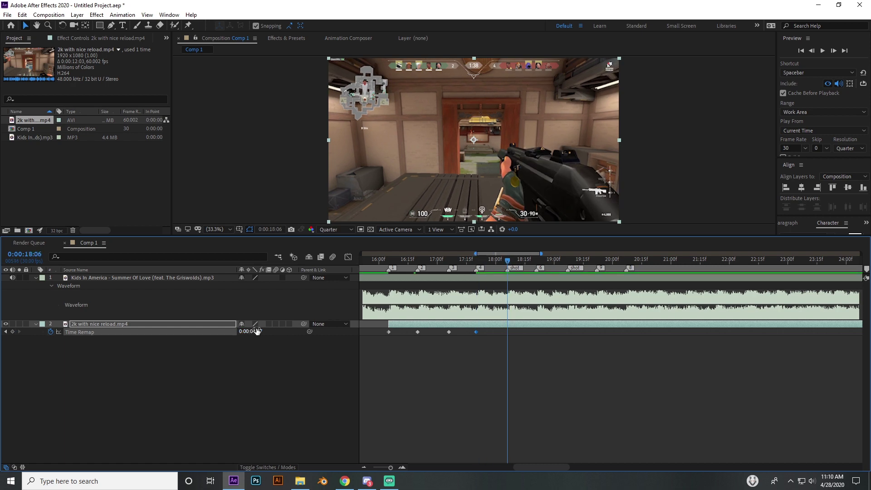
left_click_drag(255, 331, 268, 328)
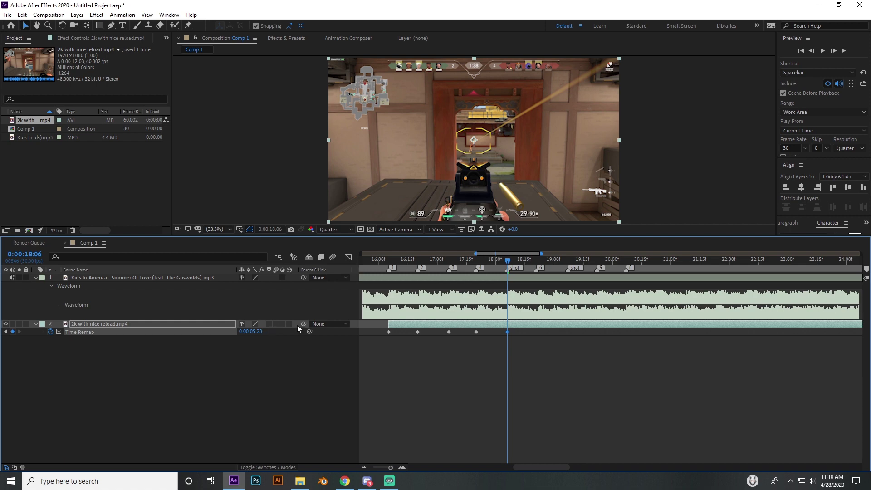
left_click(388, 262)
left_click_drag(389, 262, 535, 276)
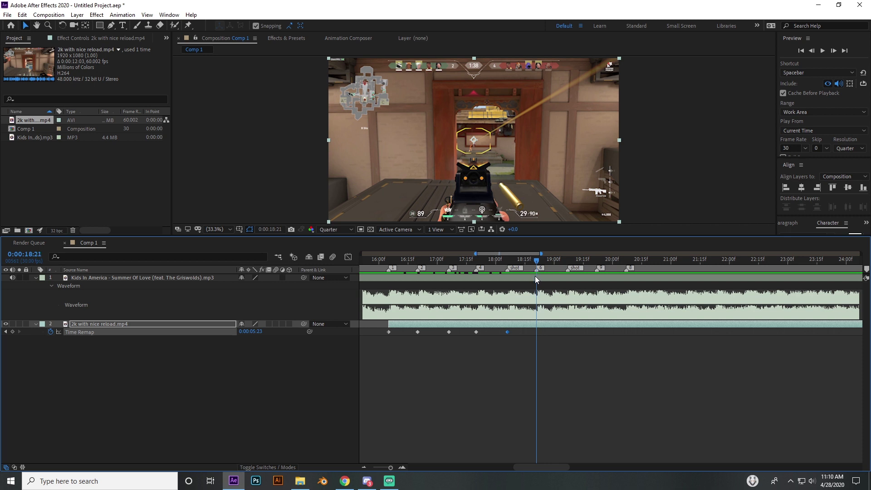
left_click_drag(255, 331, 271, 330)
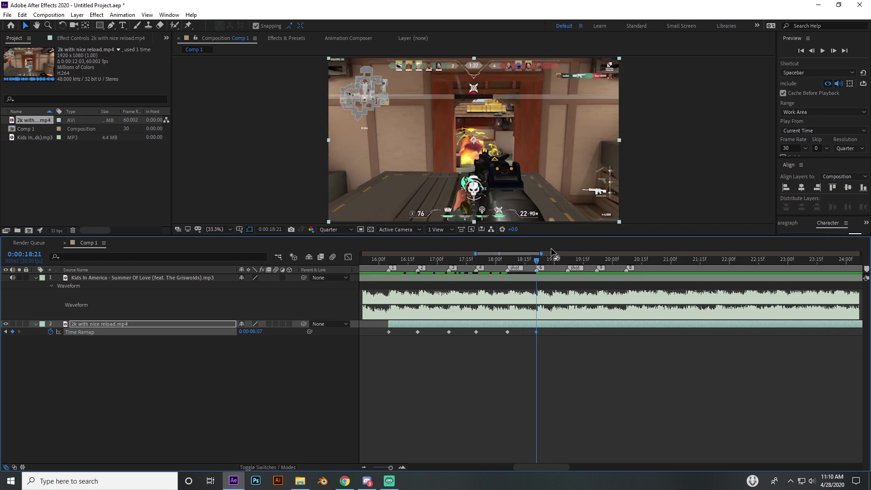
- Keyframe Time Remap 0:00:07:12 just before the second shot marker and 0:00:08:19 on the marker, creating a jump cut
left_click_drag(543, 260, 568, 264)
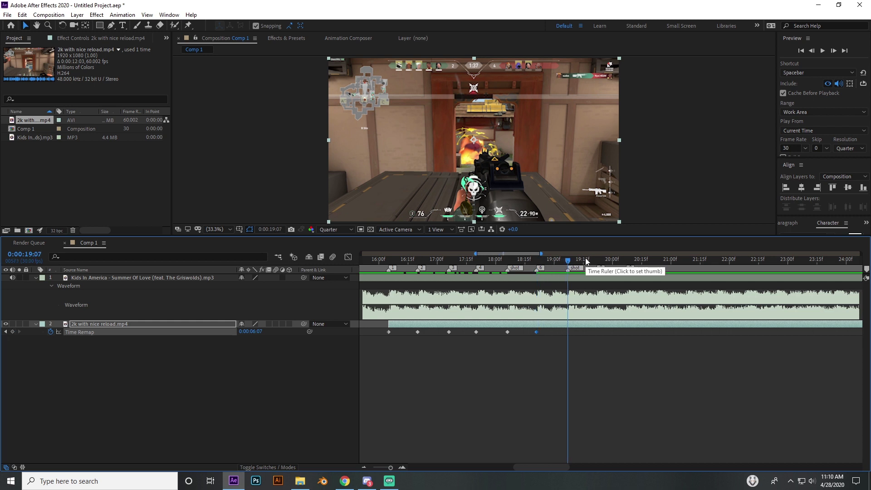
left_click_drag(254, 331, 283, 329)
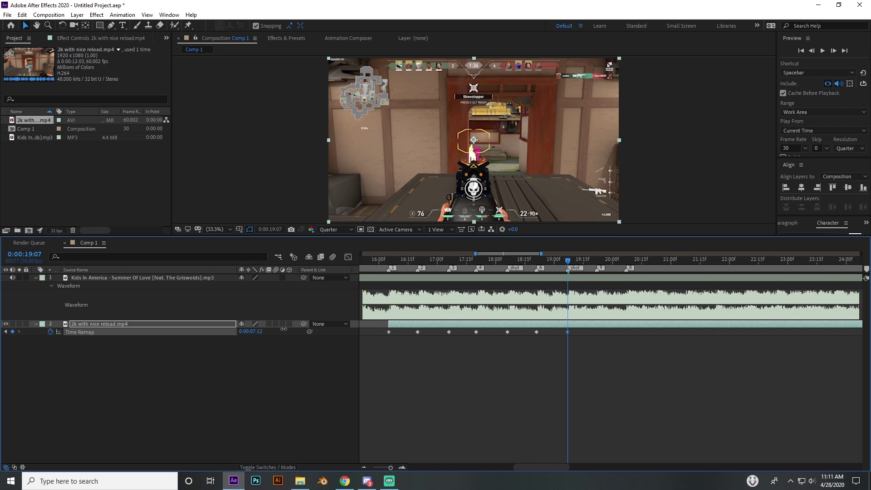
left_click_drag(567, 332, 561, 333)
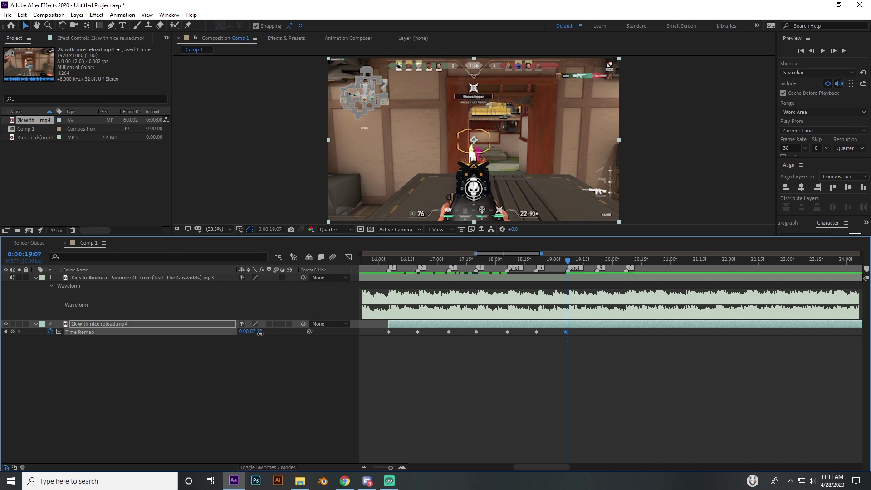
left_click_drag(259, 332, 289, 332)
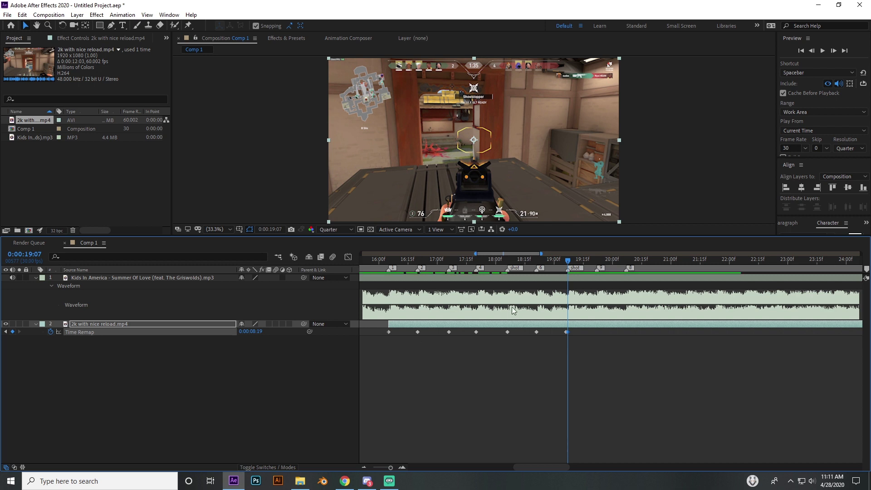
- Keyframe Time Remap at 0:00:09:22 on the 0:00:19:22 marker and at 0:00:09:56 on the last marker, 0:00:20:07
left_click_drag(568, 260, 597, 261)
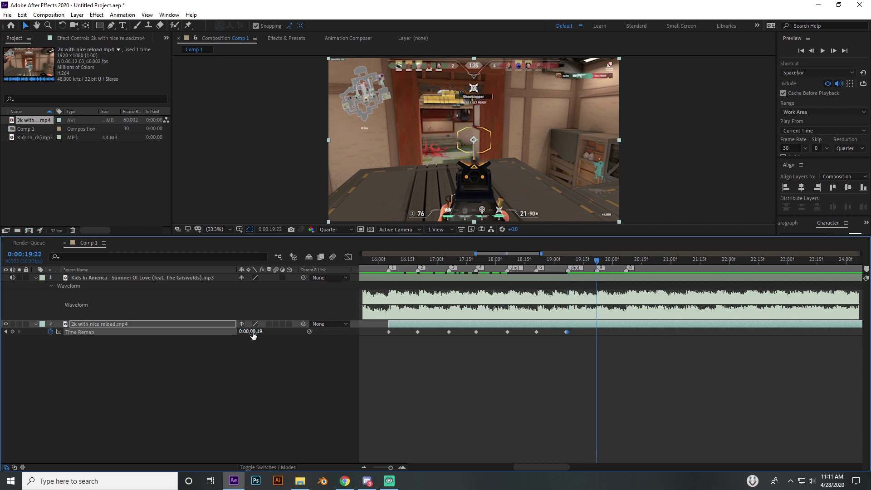
left_click_drag(253, 331, 278, 328)
left_click_drag(597, 260, 625, 260)
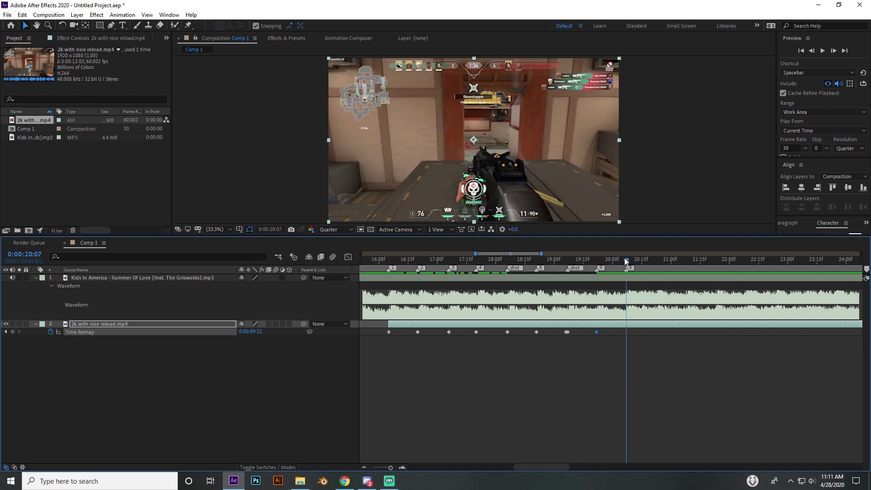
left_click_drag(251, 331, 268, 332)
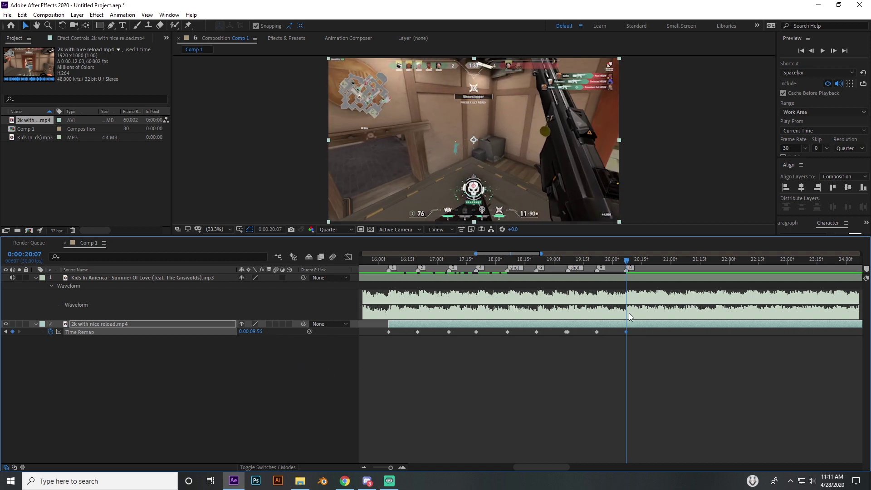
- Trim the end of the gameplay clip to the last marker and scrub through the remapped clip
key("alt+bracketright")
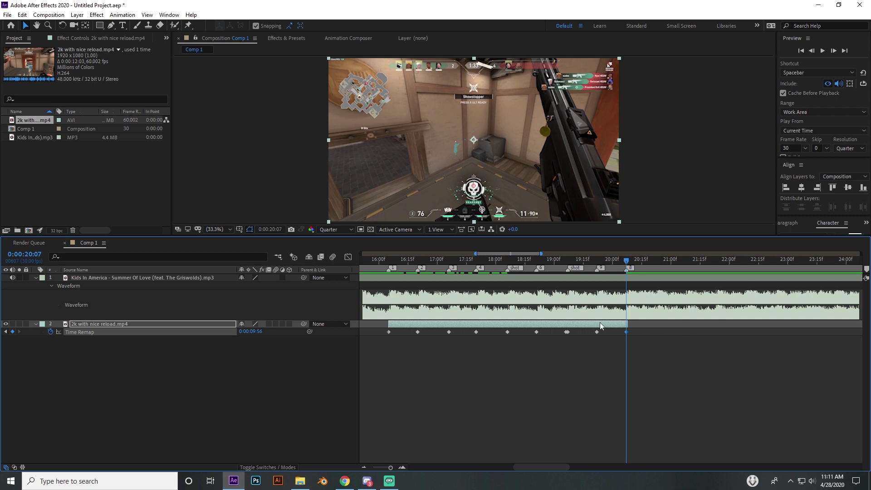
left_click_drag(390, 261, 614, 292)
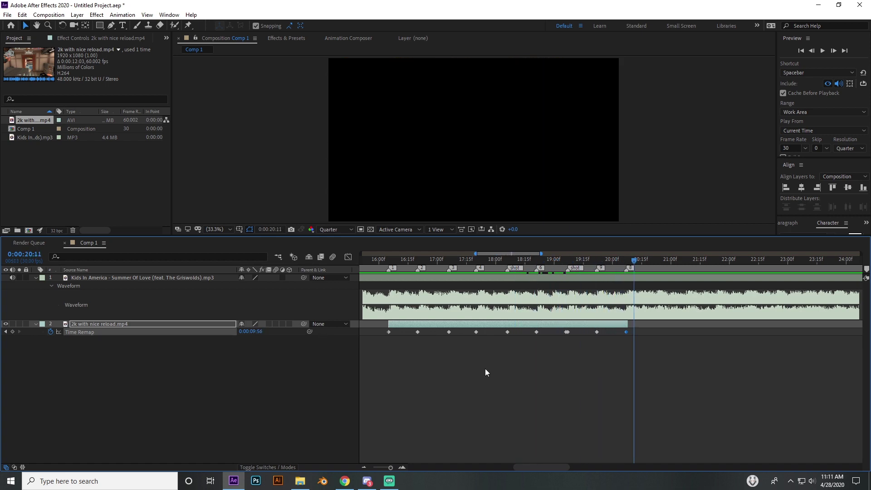
- Apply Easy Ease to all of the clip's Time Remap keyframes
left_click_drag(396, 342, 674, 329)
right_click(418, 332)
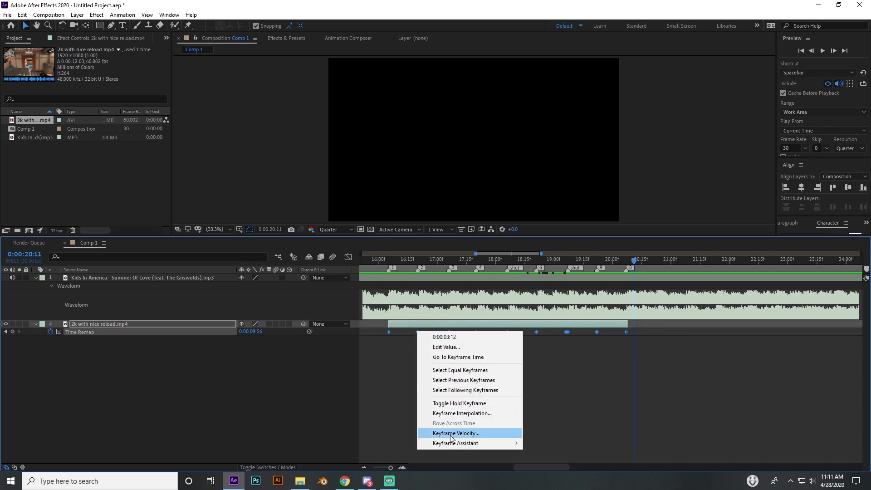
mouse_move(453, 443)
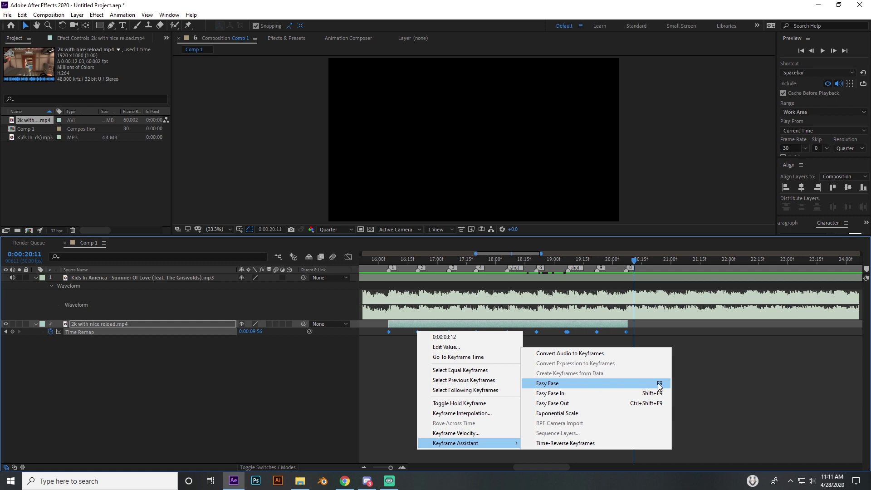
left_click(547, 384)
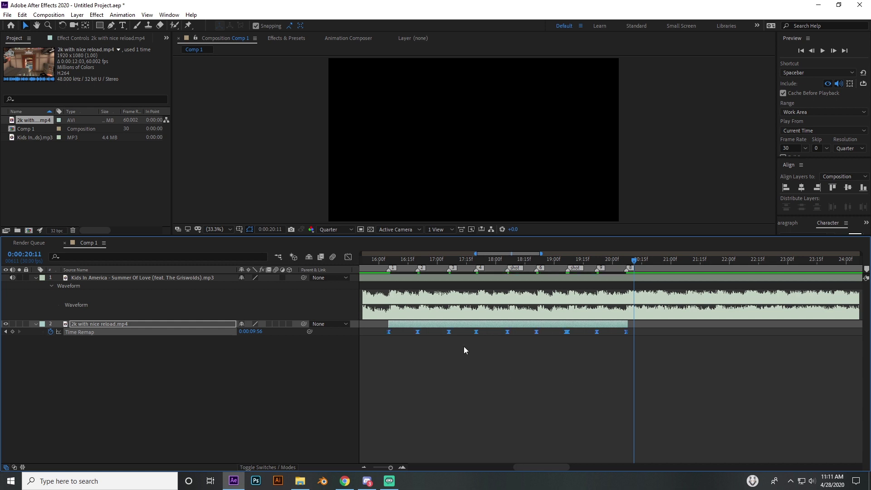
- Show the gameplay clip's Time Remap curve in the Graph Editor and fit the whole curve to the view
left_click(348, 257)
scroll(490, 411, "down", 1)
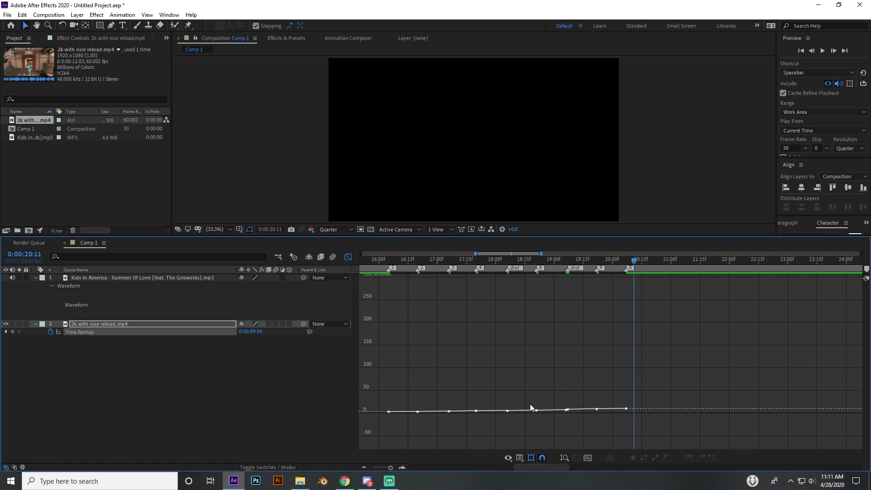
left_click_drag(380, 376, 619, 444)
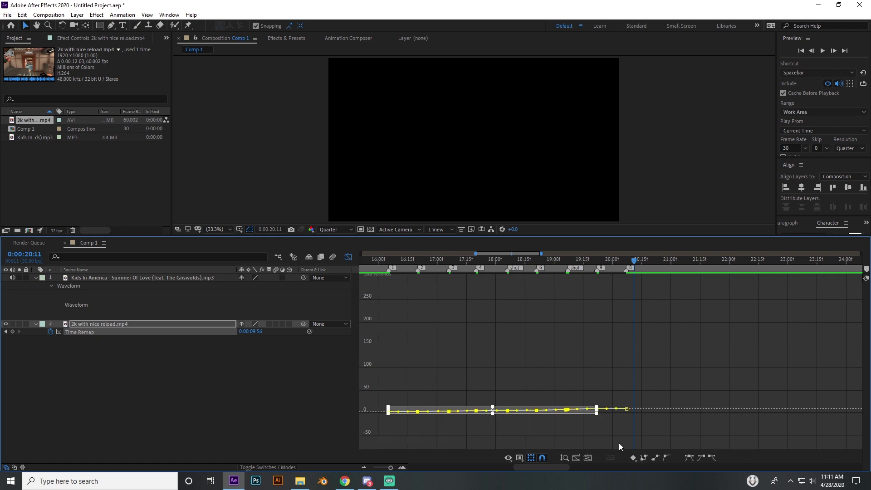
left_click(565, 457)
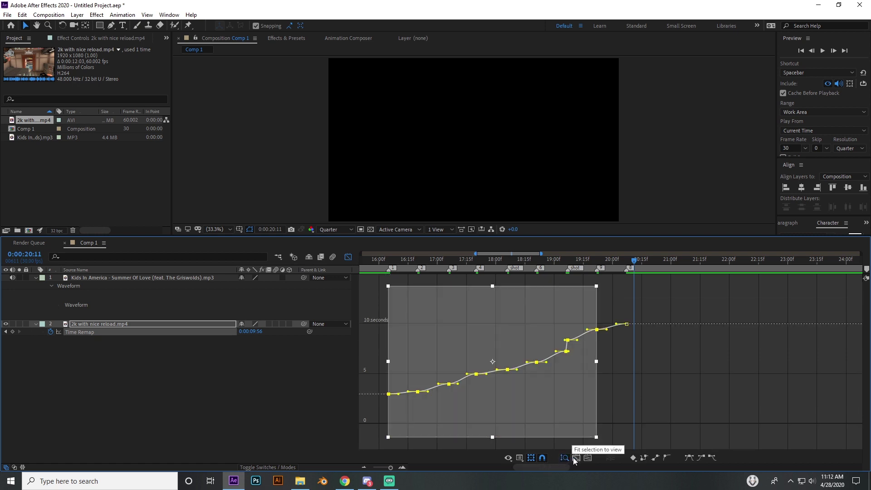
left_click(415, 349)
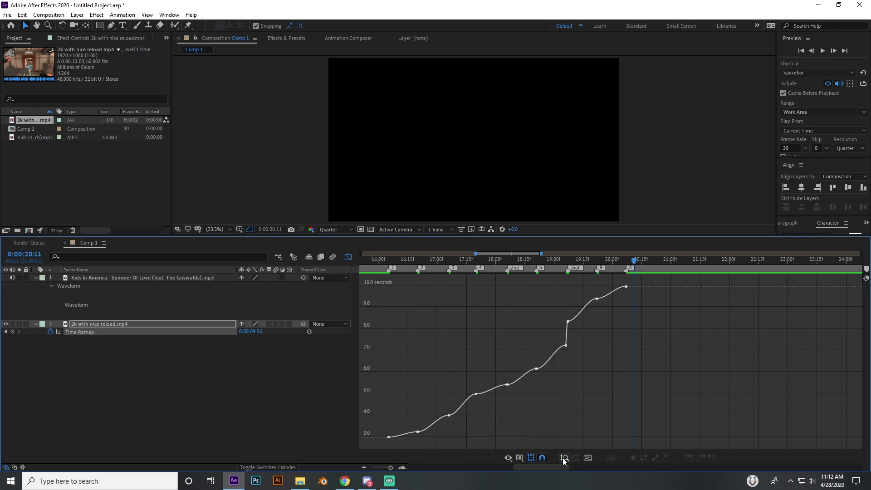
- Reshape the Time Remap curve between markers 1 and 2 to be steep at both keyframes and flatter in between, and scrub the section
left_click(404, 263)
left_click_drag(552, 467, 548, 467)
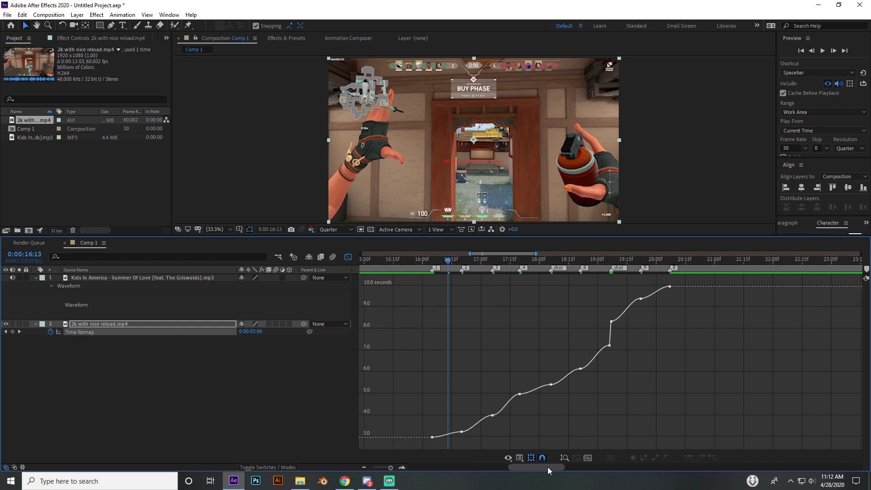
scroll(460, 430, "down", 2)
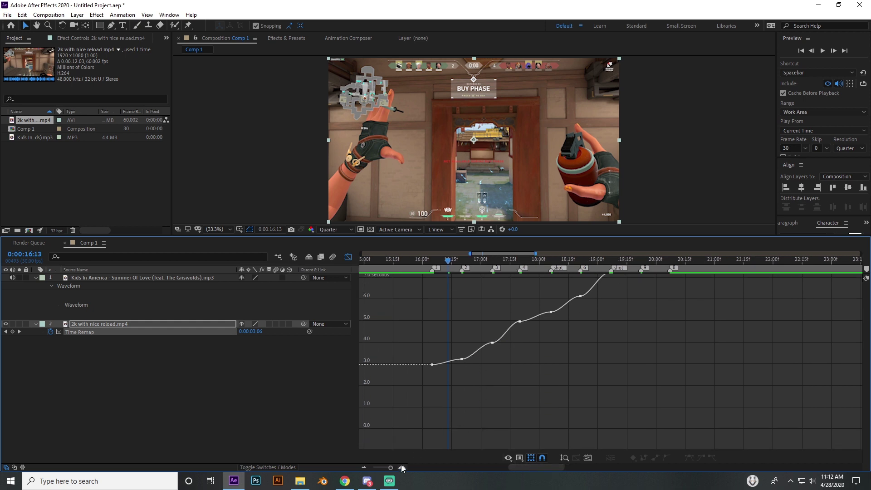
scroll(454, 462, "up", 3)
left_click_drag(521, 465, 519, 465)
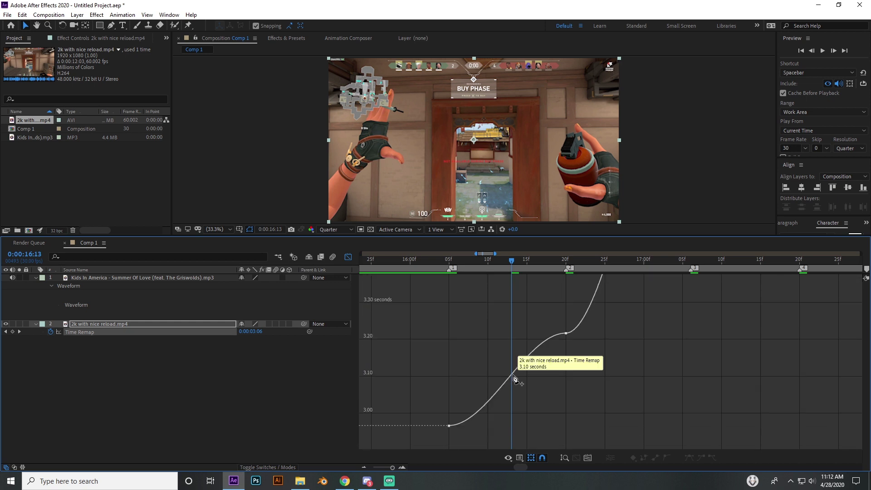
left_click(458, 265)
left_click_drag(458, 265, 522, 358)
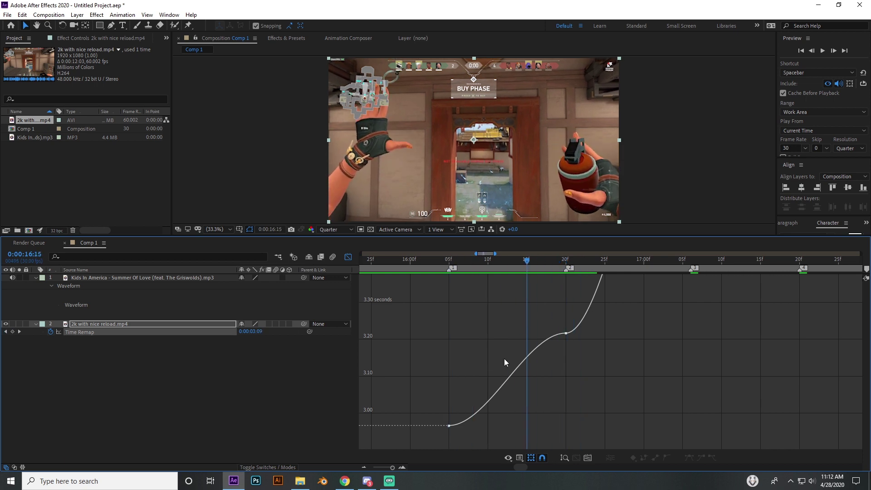
left_click(522, 359)
left_click_drag(488, 422, 417, 353)
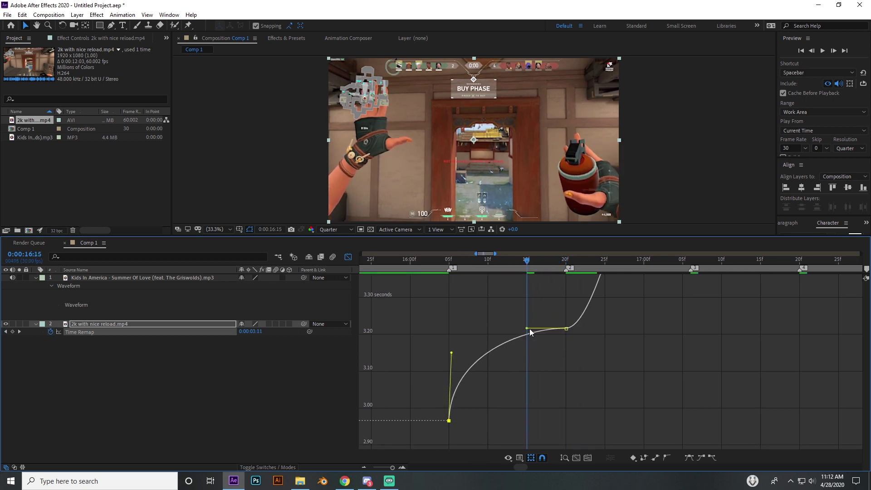
left_click_drag(528, 328, 607, 398)
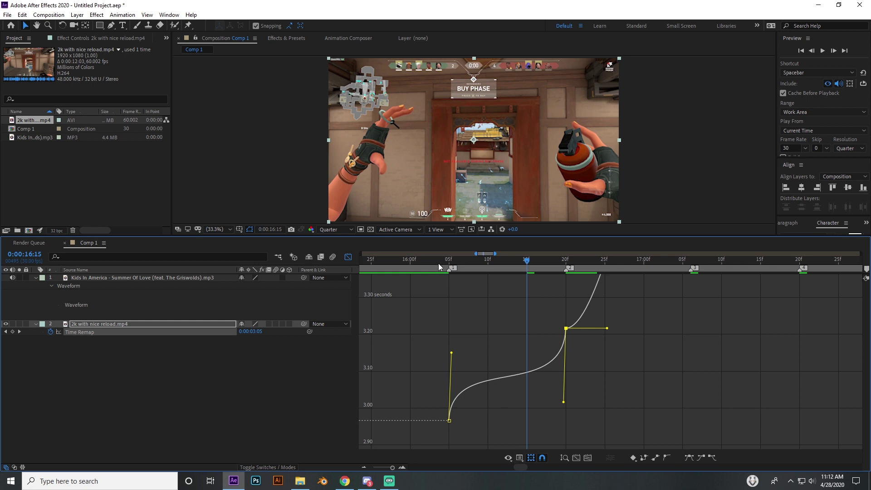
left_click_drag(439, 264, 565, 299)
- Steepen the Time Remap curve leaving marker 2 and entering marker 3 so the middle of that segment flattens
scroll(525, 470, "right", 2)
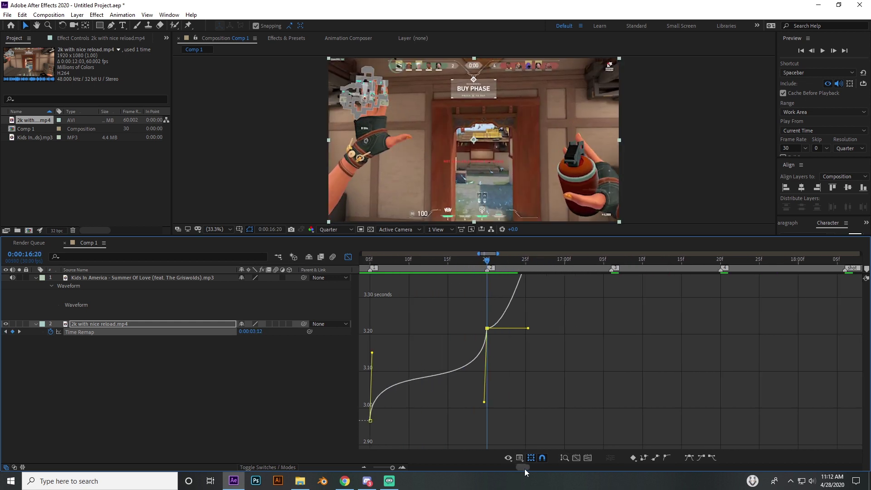
left_click_drag(528, 383, 440, 289)
scroll(532, 371, "up", 4)
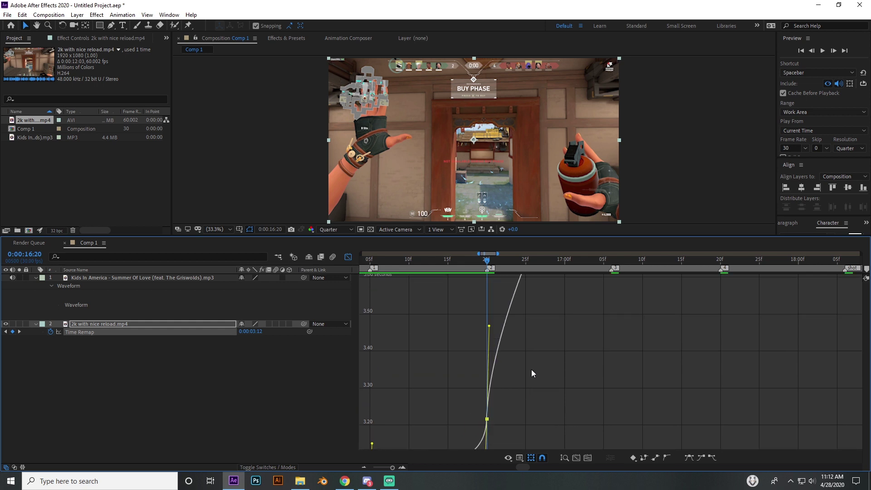
scroll(531, 371, "down", 3)
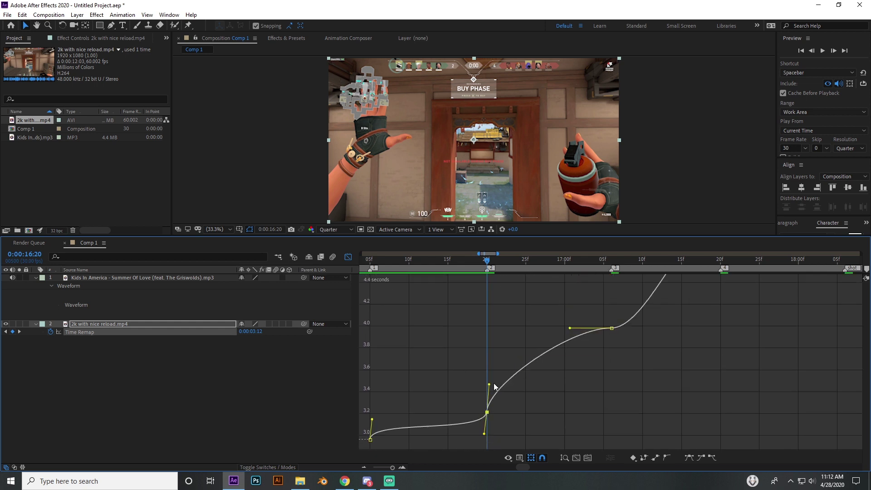
left_click_drag(489, 384, 486, 352)
left_click_drag(570, 305, 608, 410)
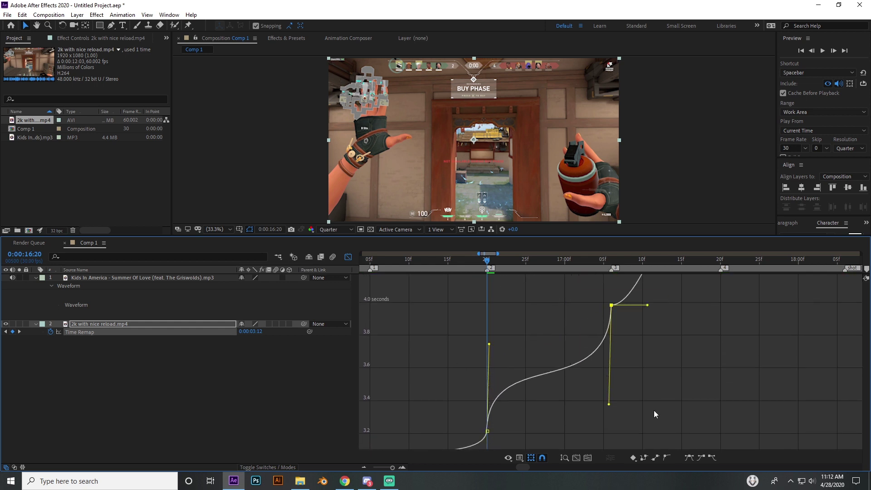
- Bend the curve between markers 3 and 4 into a fast-slow-fast shape with near-vertical handles, and scrub through it
scroll(523, 465, "right", 5)
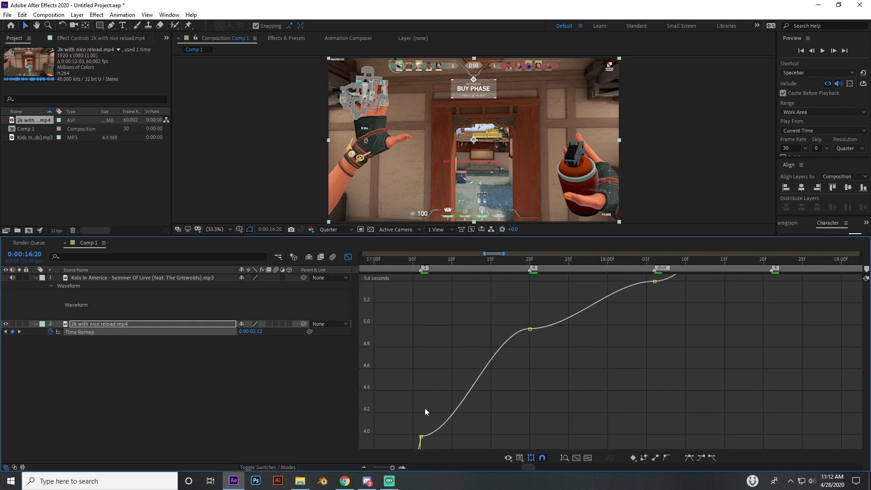
left_click(421, 436)
left_click_drag(454, 435, 424, 370)
left_click_drag(412, 395, 417, 354)
left_click_drag(493, 329, 549, 416)
left_click(416, 259)
left_click_drag(416, 261, 525, 296)
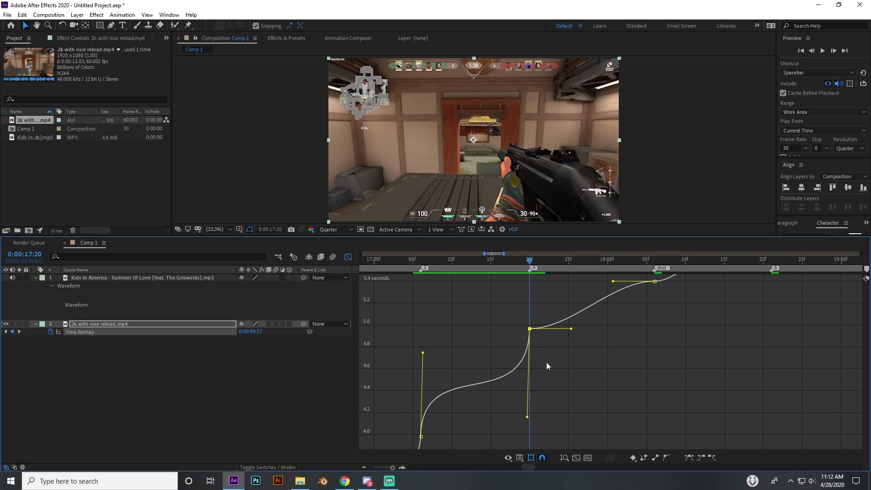
- Pull the outgoing handle of the marker 4 keyframe steeply upward and scrub the section between markers 3 and 4
scroll(549, 370, "up", 2)
left_click_drag(571, 370, 522, 354)
left_click_drag(419, 265, 468, 312)
scroll(445, 331, "down", 3)
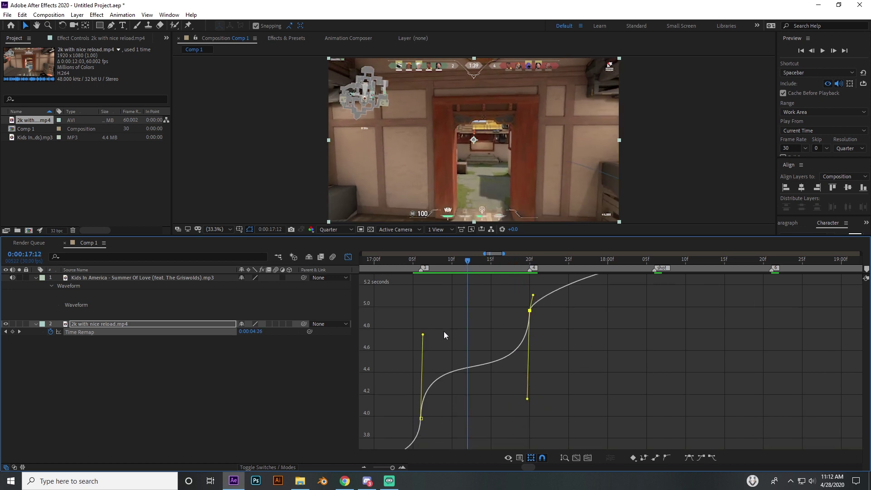
- Return to the layer bar view and scrub the remapped clip up to 0:00:17:23, just past marker 4
left_click(352, 258)
left_click(364, 467)
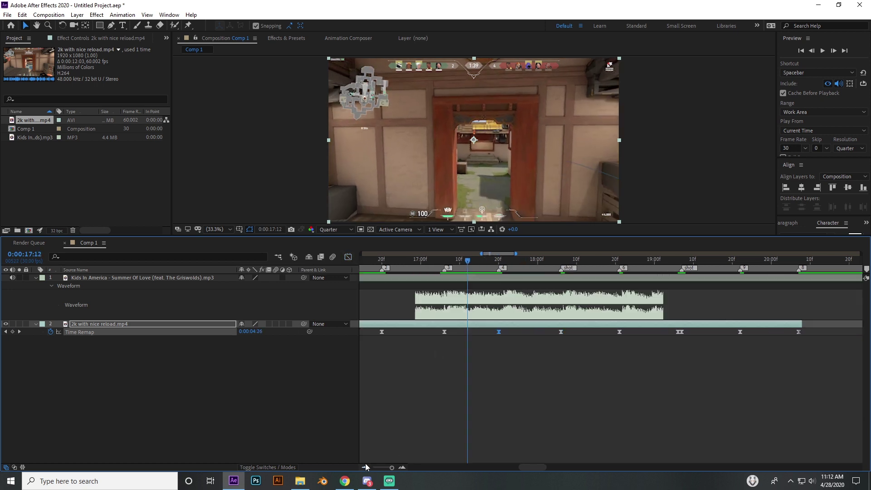
left_click(364, 466)
left_click_drag(529, 468, 527, 468)
left_click_drag(430, 268, 508, 277)
- Reopen the Graph Editor and steepen the curve at marker 4 and the first shot marker, then scrub that segment
left_click(348, 257)
scroll(554, 388, "up", 7)
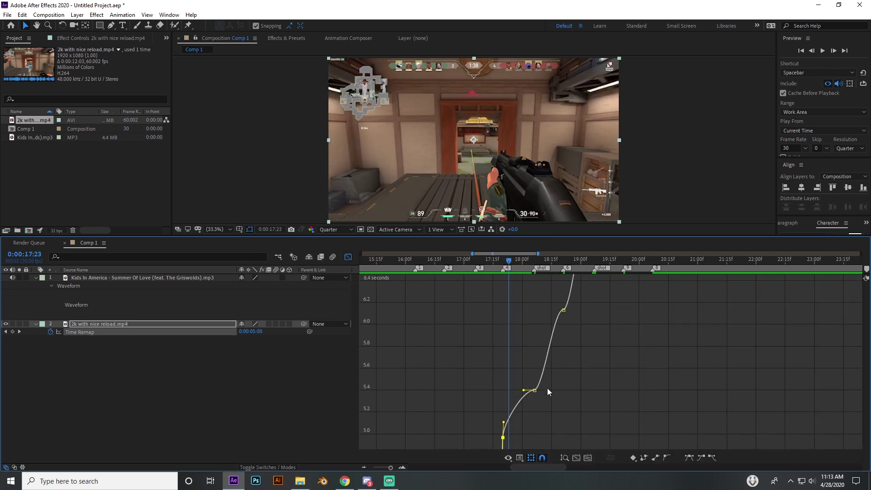
scroll(541, 428, "up", 4)
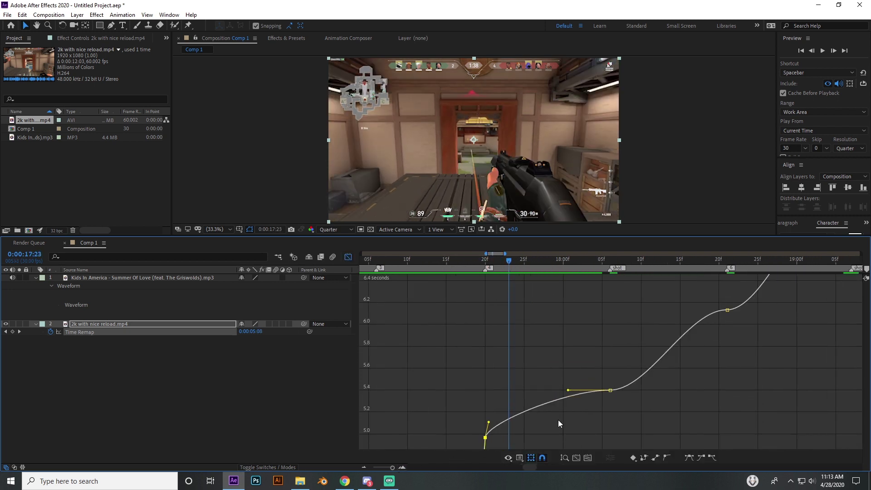
scroll(540, 419, "up", 4)
scroll(545, 418, "down", 4)
scroll(545, 419, "down", 3)
scroll(531, 379, "up", 2)
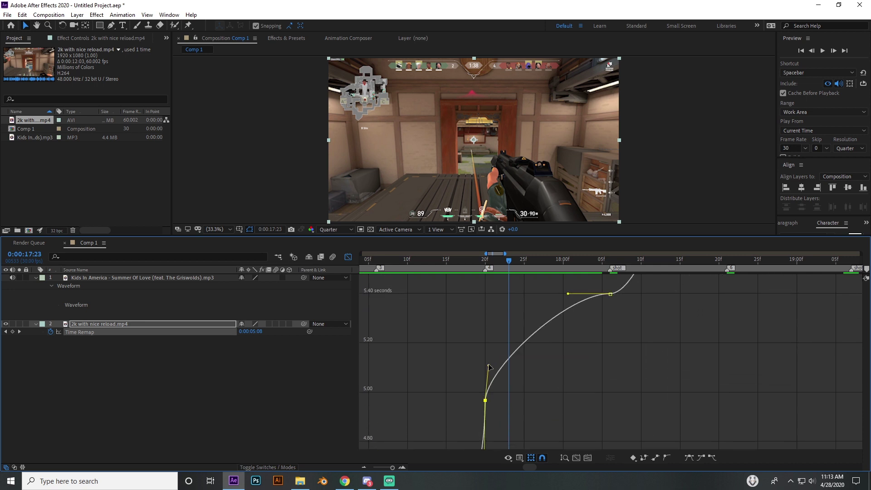
left_click_drag(489, 366, 503, 308)
left_click_drag(567, 293, 676, 376)
left_click_drag(509, 259, 556, 288)
- Shorten the handles between marker 4 and the first shot marker to soften the ramp, and lower marker 3's outgoing handle
left_click_drag(486, 310, 486, 339)
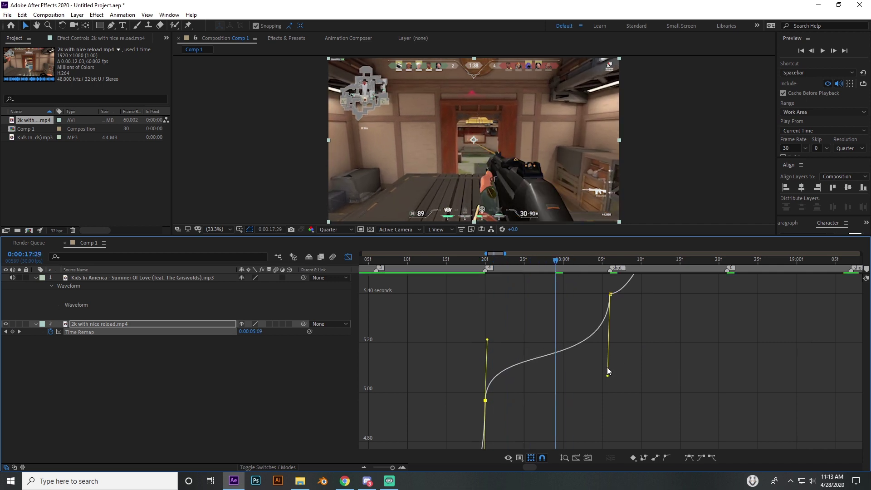
left_click_drag(608, 369, 573, 345)
left_click_drag(487, 342, 466, 366)
left_click_drag(462, 265, 508, 310)
scroll(478, 385, "down", 4)
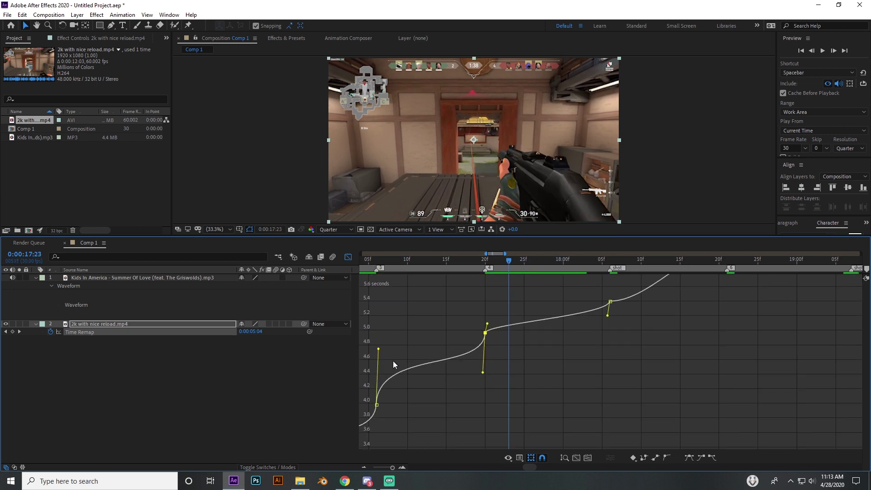
mouse_move(378, 350)
left_mouse_down()
mouse_move(393, 412)
mouse_move(375, 370)
mouse_move(380, 363)
left_mouse_up()
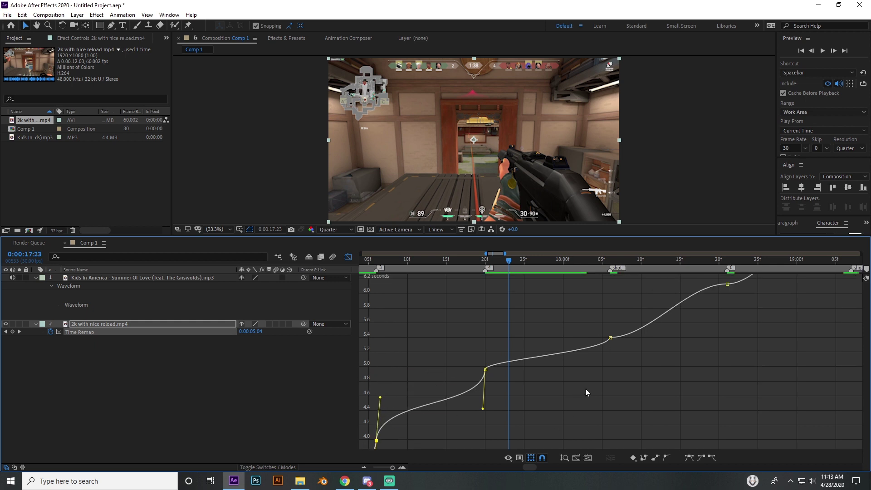
- Shape a gentle fast-slow-fast curve between the first shot marker and marker 6 using short steep handles, and scrub through it
scroll(587, 391, "up", 4)
scroll(593, 413, "down", 2)
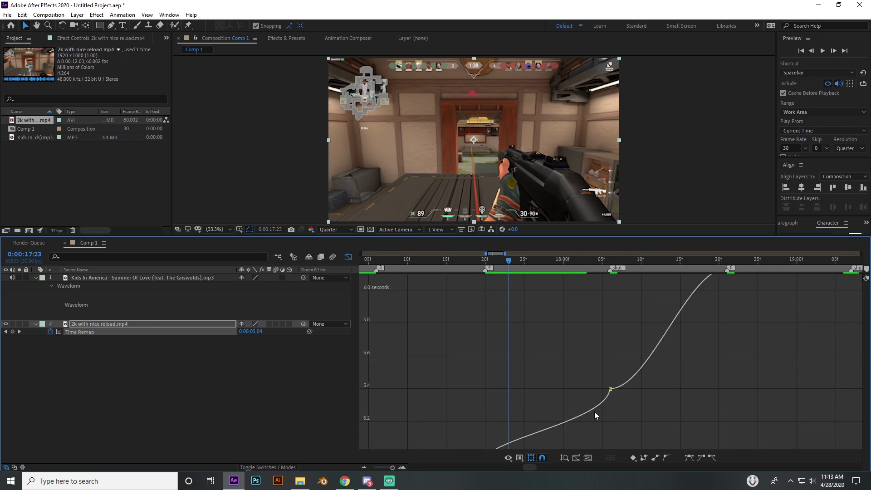
left_click_drag(529, 464, 533, 465)
scroll(513, 390, "up", 3)
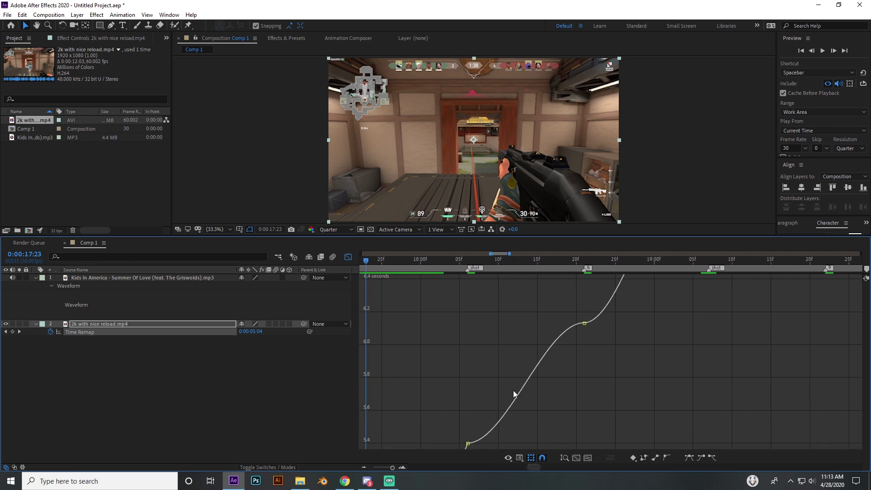
scroll(513, 390, "down", 2)
mouse_move(467, 263)
left_mouse_down()
mouse_move(476, 264)
mouse_move(469, 270)
left_mouse_up()
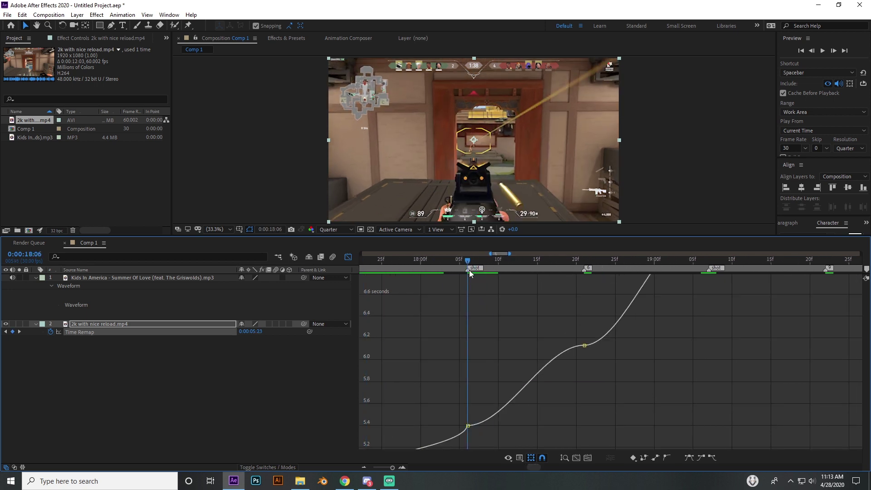
mouse_move(467, 408)
left_mouse_down()
mouse_move(486, 437)
mouse_move(474, 406)
left_mouse_up()
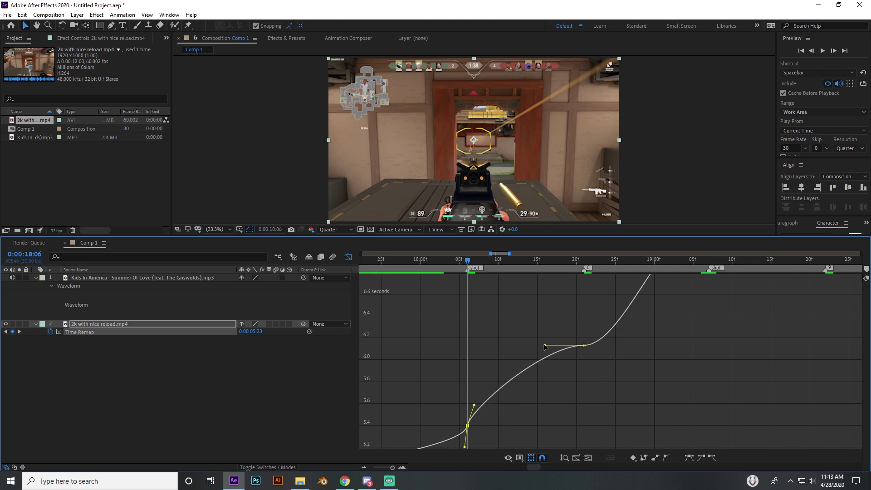
left_click_drag(545, 345, 576, 369)
left_click_drag(467, 271, 599, 290)
- Reshape the curve between marker 6 and the second shot marker with long near-vertical handles, and scrub to 0:00:19:05
scroll(595, 370, "up", 4)
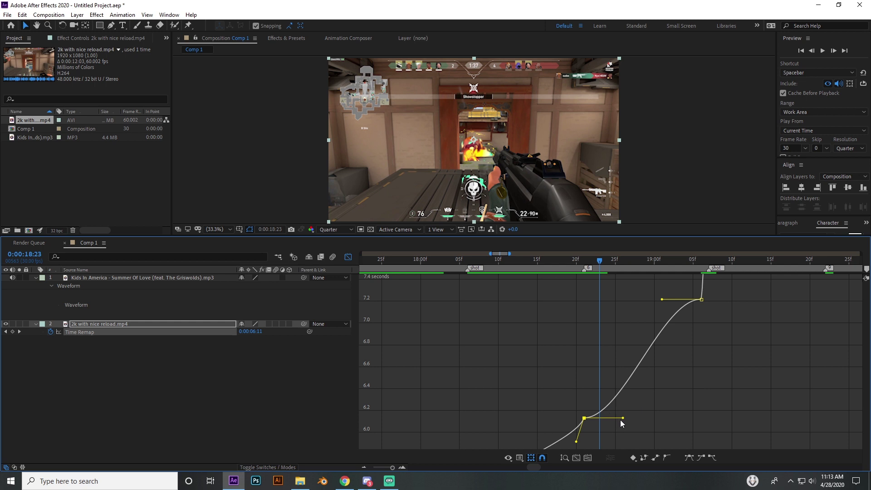
left_click_drag(622, 423, 584, 380)
left_click_drag(623, 418, 585, 372)
left_click_drag(662, 299, 699, 365)
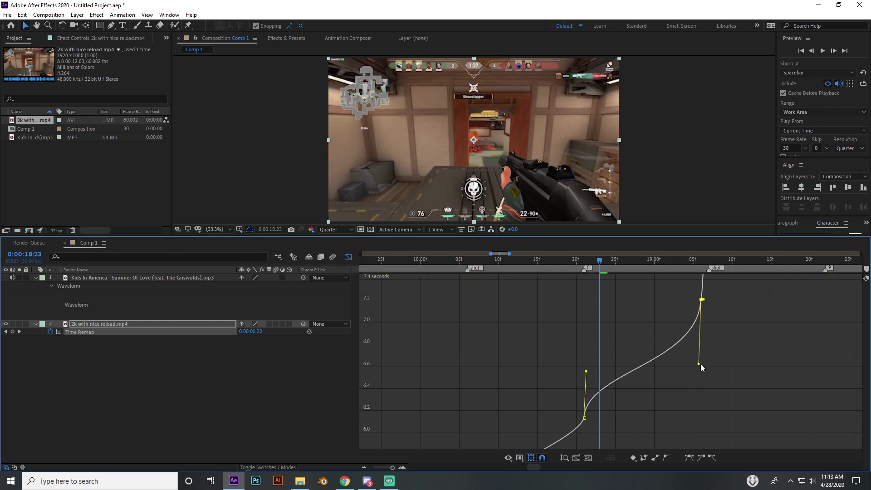
left_click_drag(584, 263, 692, 379)
- Steepen the curve leaving the second shot marker and entering the 0:00:19:22 marker with short handles, and scrub to 0:00:19:13
scroll(693, 390, "up", 4)
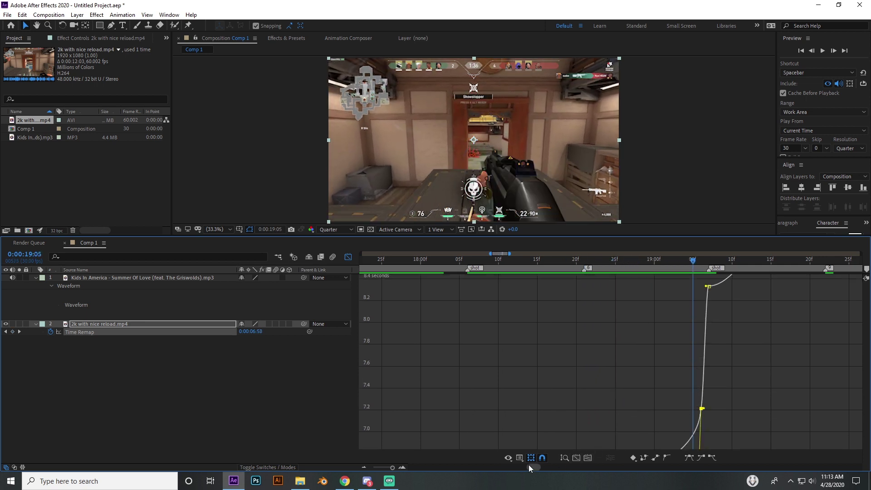
left_click_drag(533, 467, 539, 467)
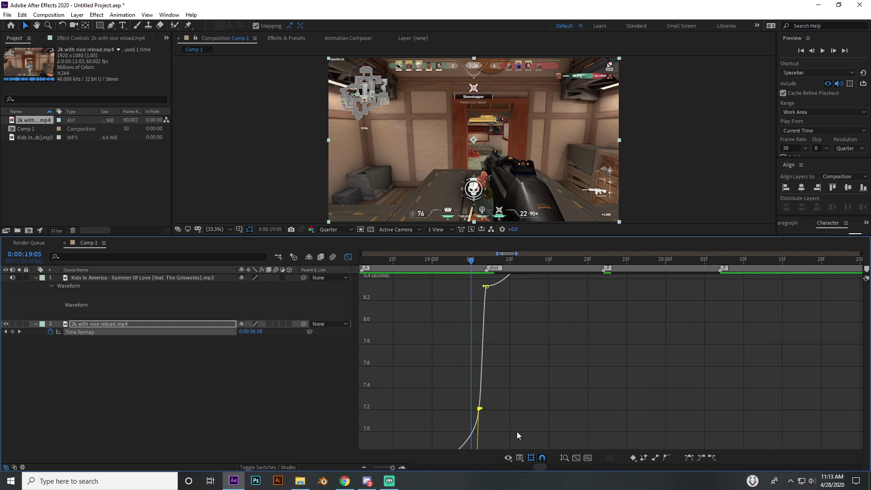
scroll(517, 435, "up", 5)
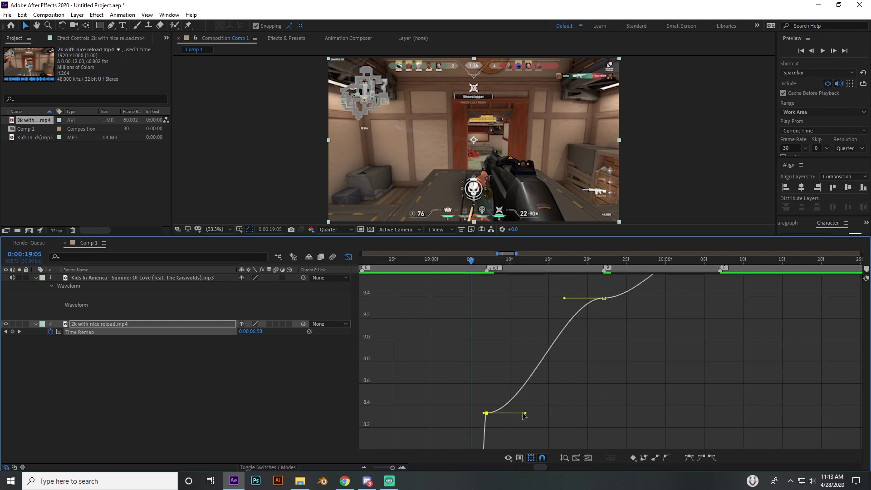
left_click_drag(525, 413, 491, 389)
left_click_drag(564, 299, 601, 331)
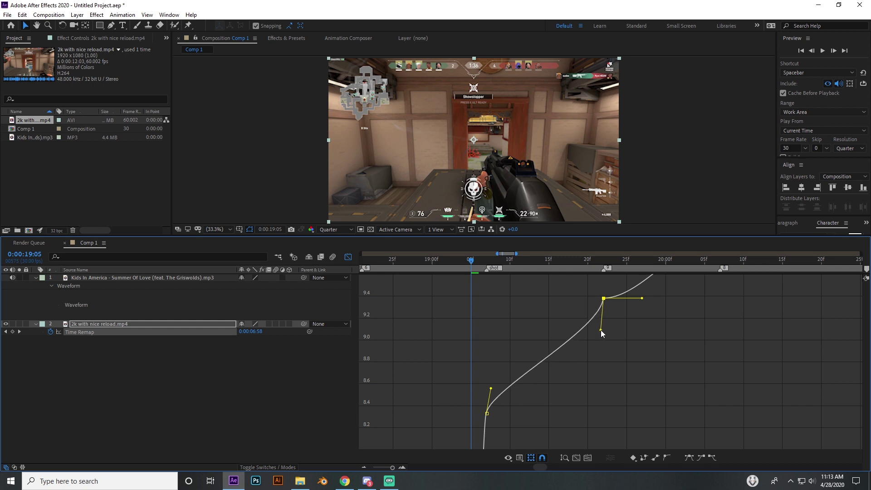
left_click_drag(472, 271, 527, 273)
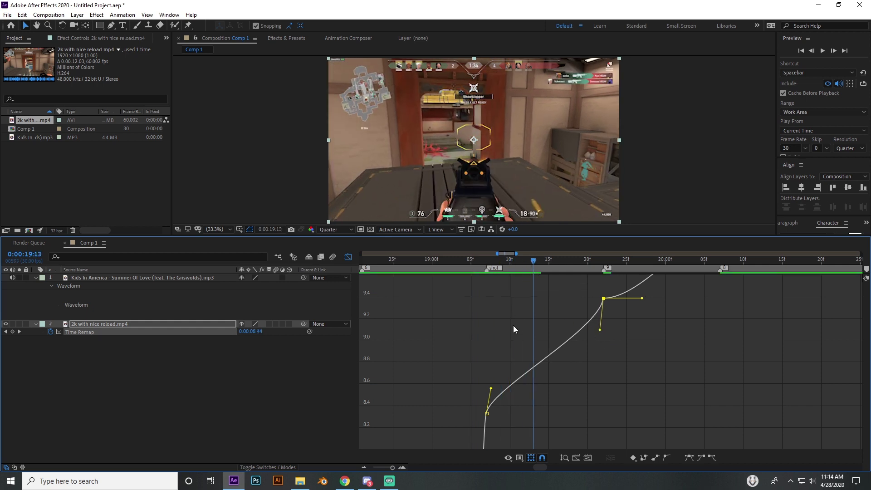
- Try adding a Time Remap keyframe at 0:00:19:15, then remove it from the curve
left_click_drag(534, 259, 548, 327)
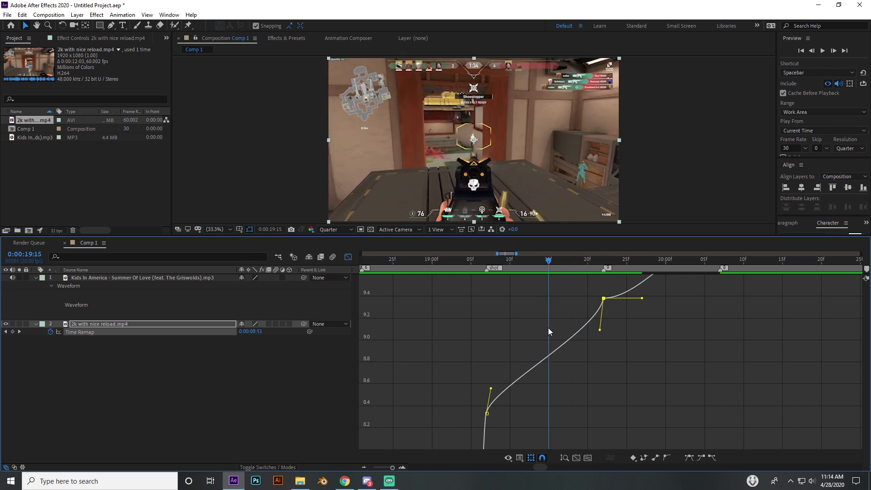
left_click(15, 331)
key("ctrl+z")
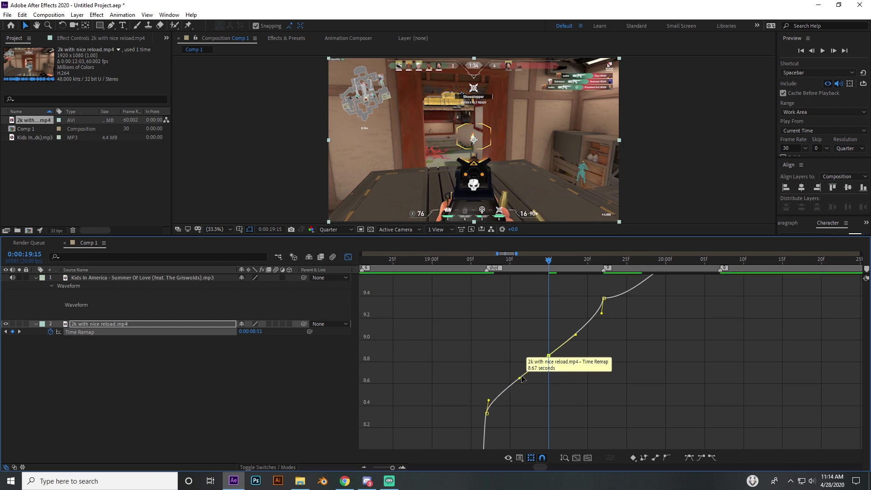
key("Delete")
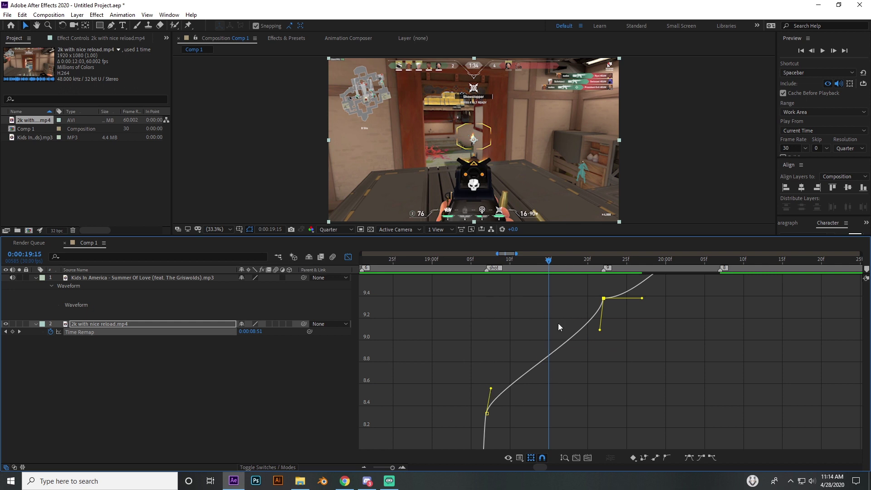
- Lower the Time Remap keyframe at 0:00:19:22 to about 9.2 seconds and scrub to 0:00:19:14
mouse_move(604, 306)
left_mouse_down()
mouse_move(533, 317)
mouse_move(609, 317)
mouse_move(600, 319)
left_mouse_up()
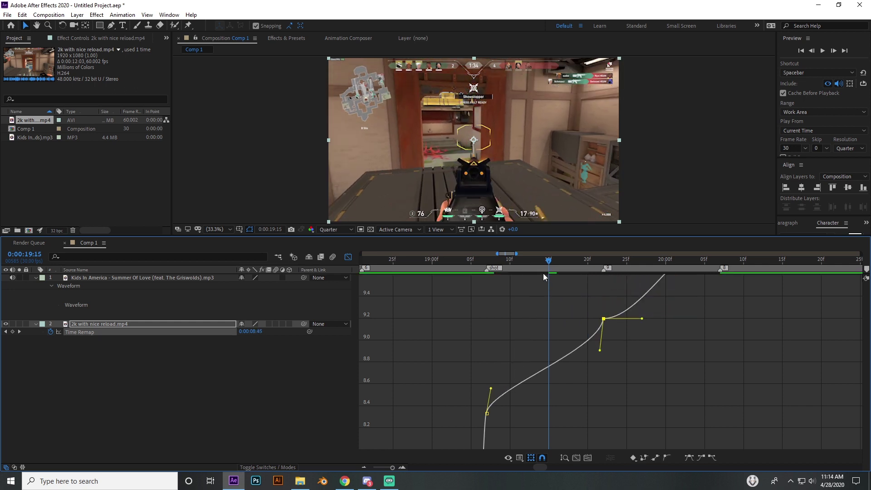
mouse_move(549, 264)
left_mouse_down()
mouse_move(589, 268)
mouse_move(512, 276)
mouse_move(530, 276)
mouse_move(524, 271)
mouse_move(546, 260)
mouse_move(490, 272)
mouse_move(546, 276)
mouse_move(544, 264)
left_mouse_up()
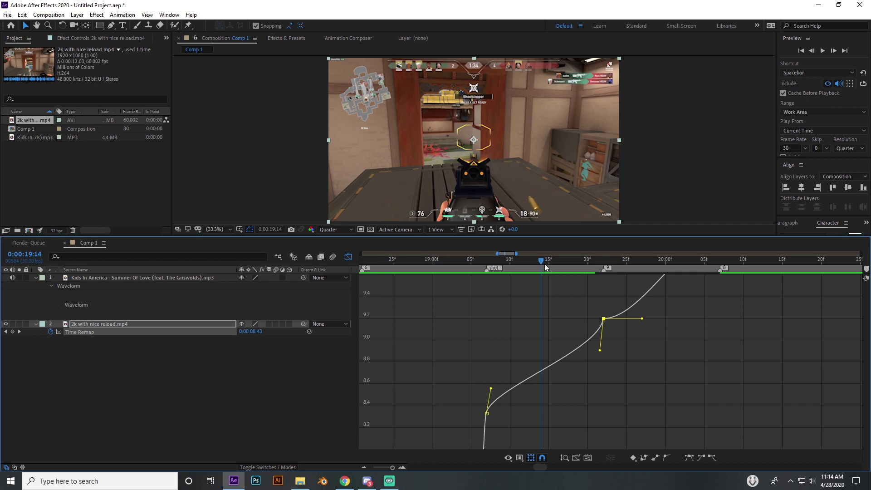
- Try a steep mid-segment keyframe at 0:00:19:15 with near-vertical handles, scrub through it, and delete the keyframe
left_click(12, 332)
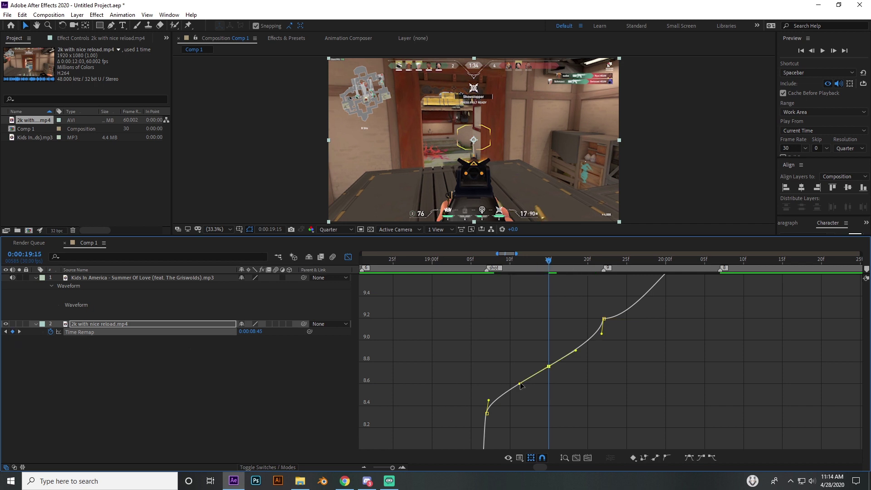
left_click_drag(522, 383, 491, 393)
left_click(512, 345)
left_click(489, 413)
left_click(549, 367)
left_click_drag(575, 350, 551, 338)
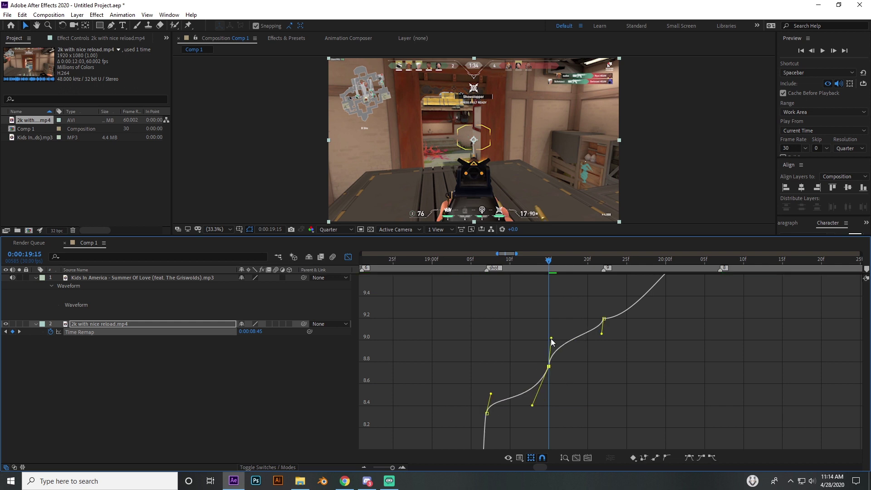
left_click(524, 262)
left_click_drag(527, 274, 543, 338)
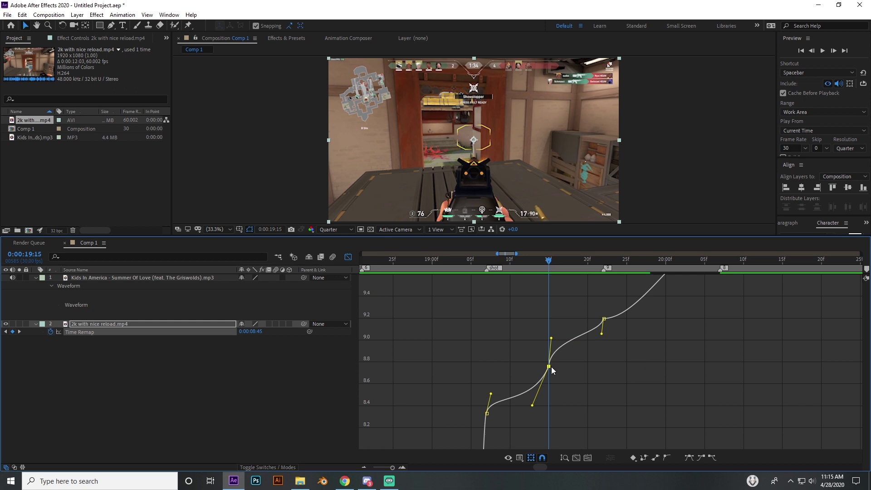
key("Delete")
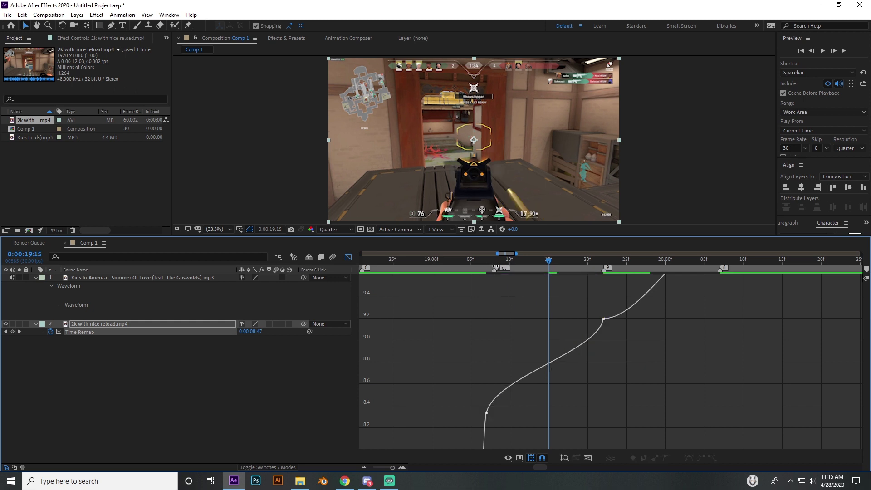
- Shape a fast-slow-fast curve between the 0:00:19:22 keyframe and the last keyframe using near-vertical handles, and scrub to 0:00:19:23
left_click(495, 263)
left_click_drag(499, 264, 611, 299)
left_click_drag(611, 382, 606, 337)
left_click_drag(682, 290, 718, 343)
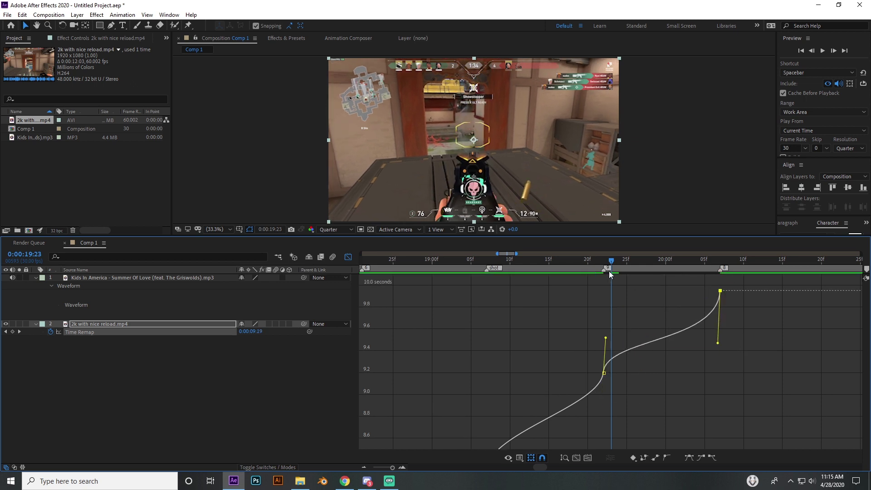
- Lengthen the outgoing handle of the 0:00:19:22 keyframe for a faster start, and scrub the final segment to 0:00:19:29
left_click(604, 373)
left_click_drag(606, 338, 606, 316)
left_click_drag(598, 263, 751, 290)
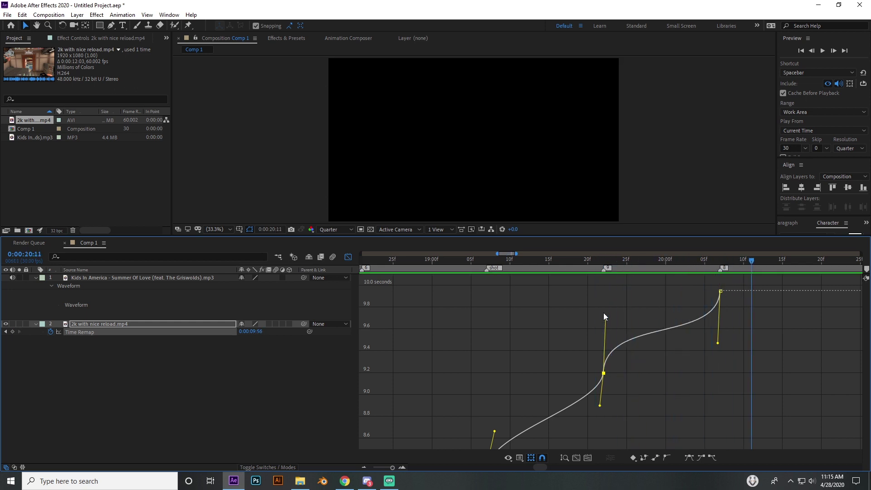
left_click_drag(605, 313, 605, 316)
left_click_drag(538, 468, 544, 466)
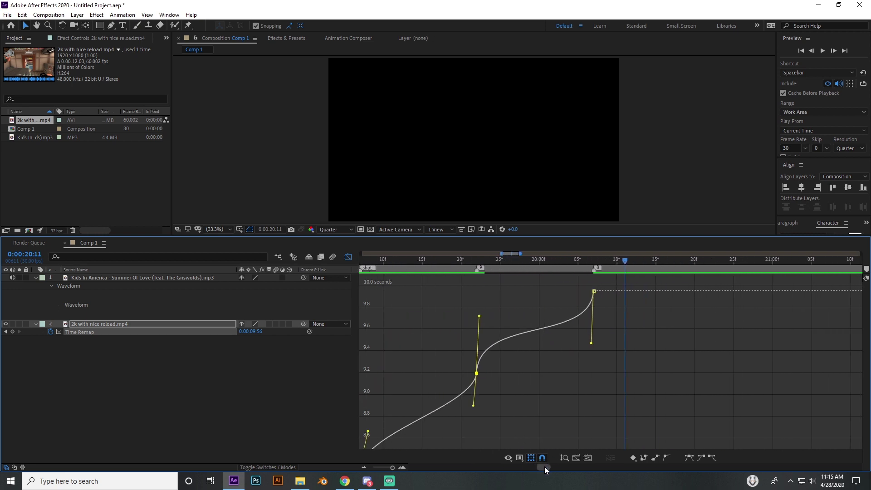
left_click_drag(527, 261, 530, 259)
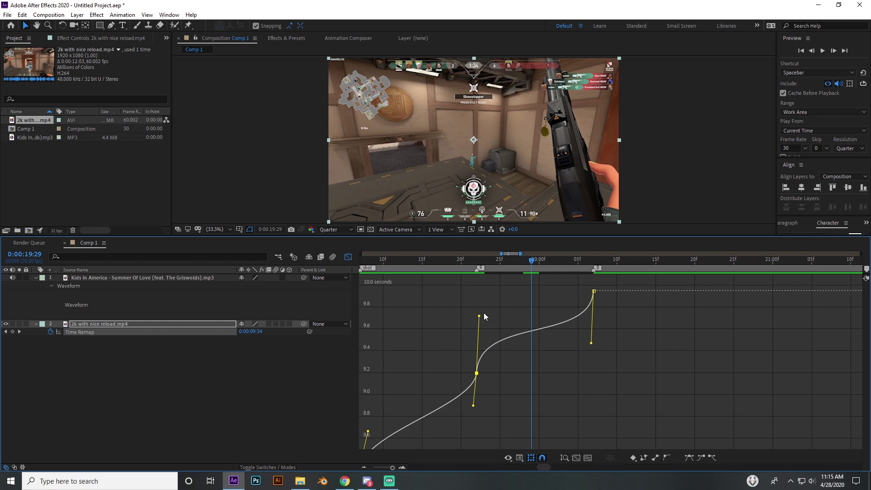
- Balance the long handles on both ends of the final segment for a gently rising slow section, and scrub to 0:00:20:00
left_click_drag(480, 316, 470, 298)
left_click_drag(590, 342, 591, 369)
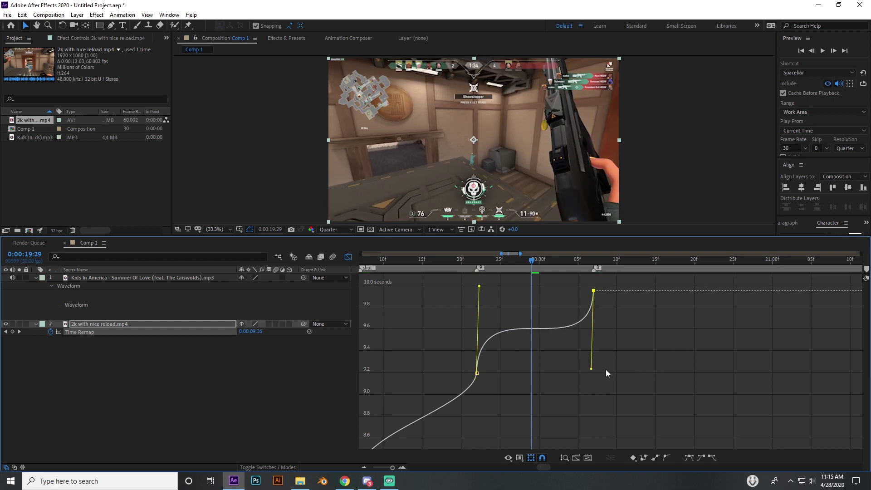
left_click_drag(479, 287, 479, 309)
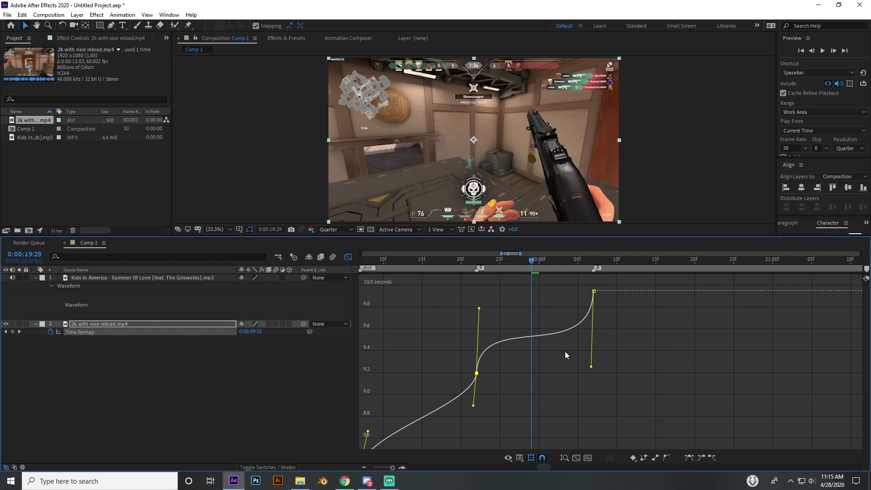
left_click_drag(591, 366, 591, 354)
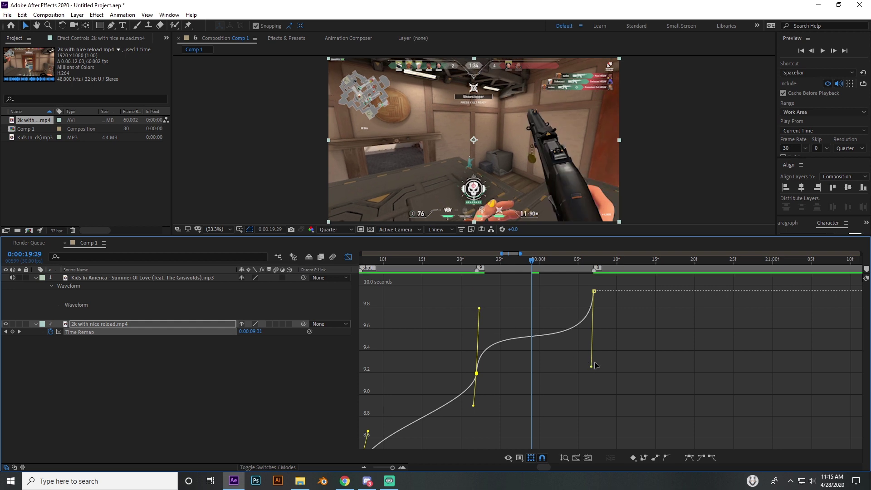
left_click(539, 261)
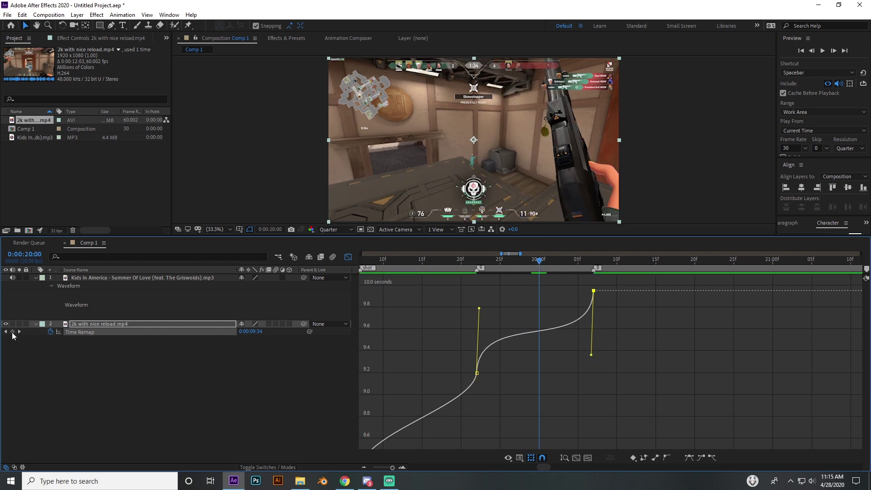
- Add a Time Remap keyframe at 0:00:20:00, stretch its handles out to the neighbouring keyframes, and scrub back to 0:00:19:19
left_click(13, 332)
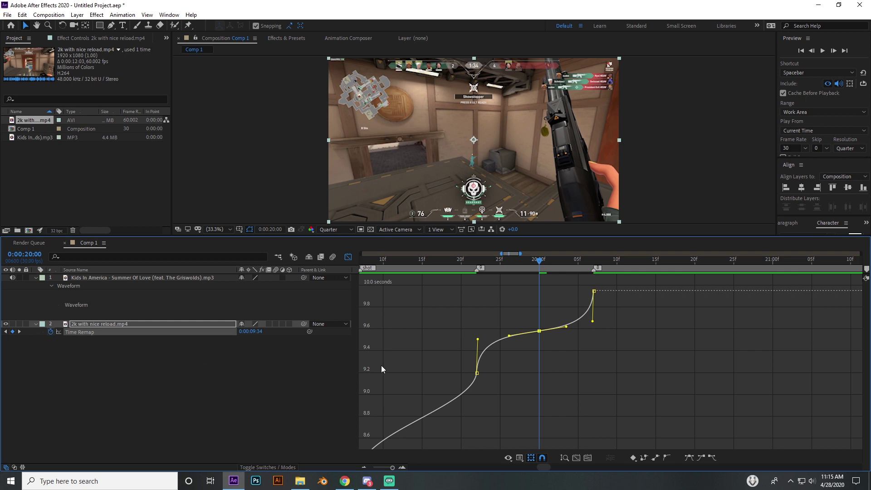
left_click(475, 346)
left_click_drag(479, 400, 452, 344)
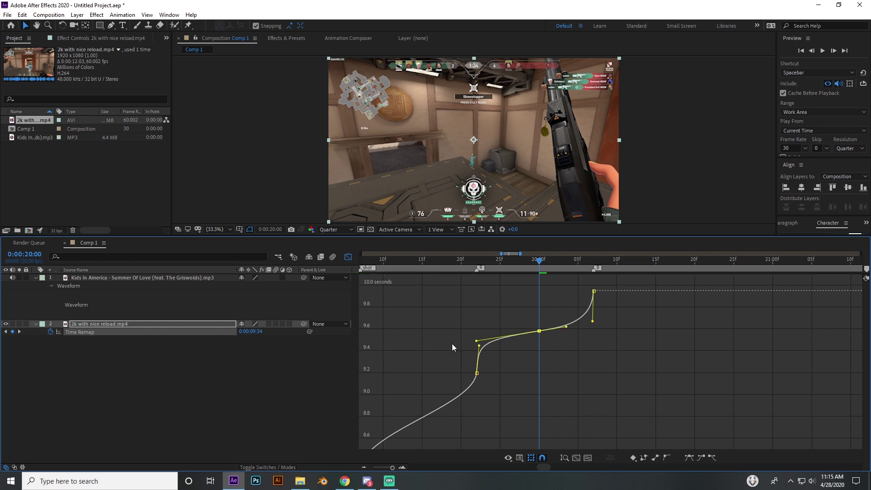
left_click_drag(569, 326, 616, 320)
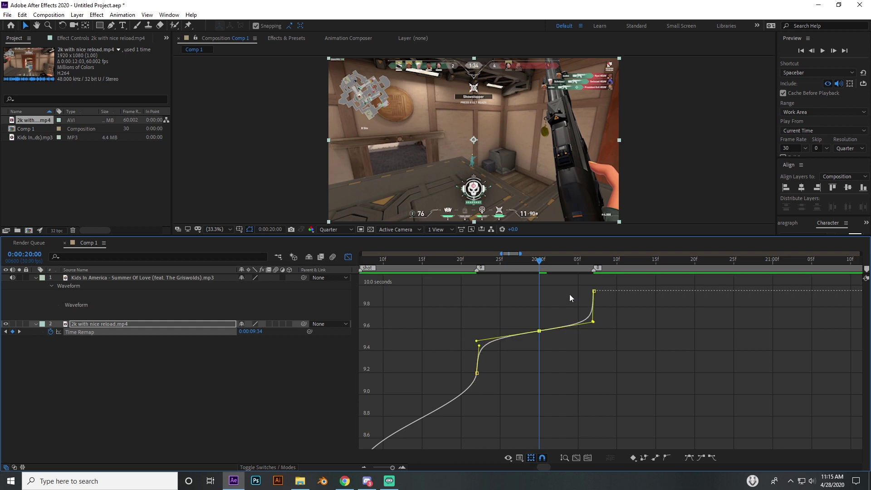
left_click_drag(534, 261, 453, 277)
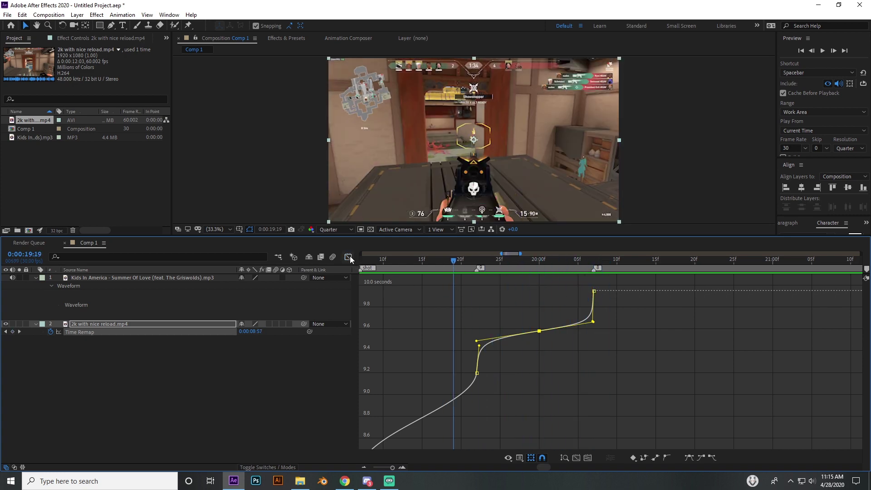
- Return to the layer bar view, zoom out to the whole clip, and preview the edit from 0:00:16:05
left_click(348, 257)
left_click(366, 464)
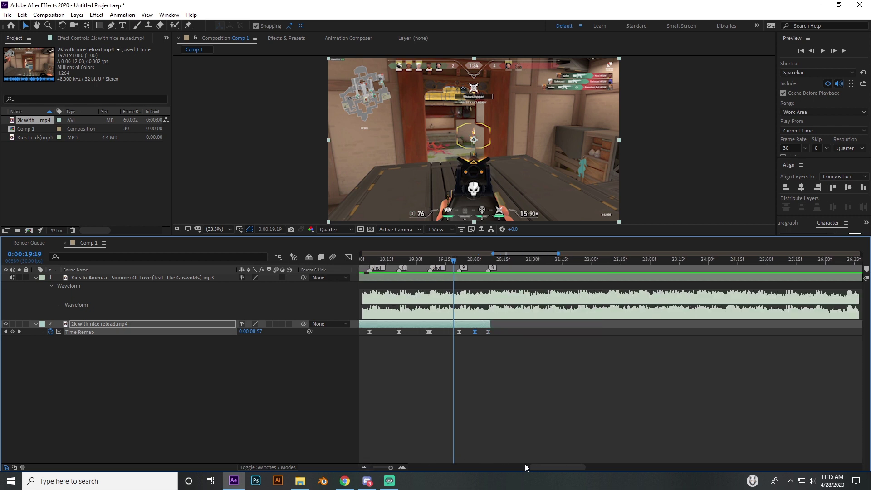
left_click_drag(525, 467, 517, 469)
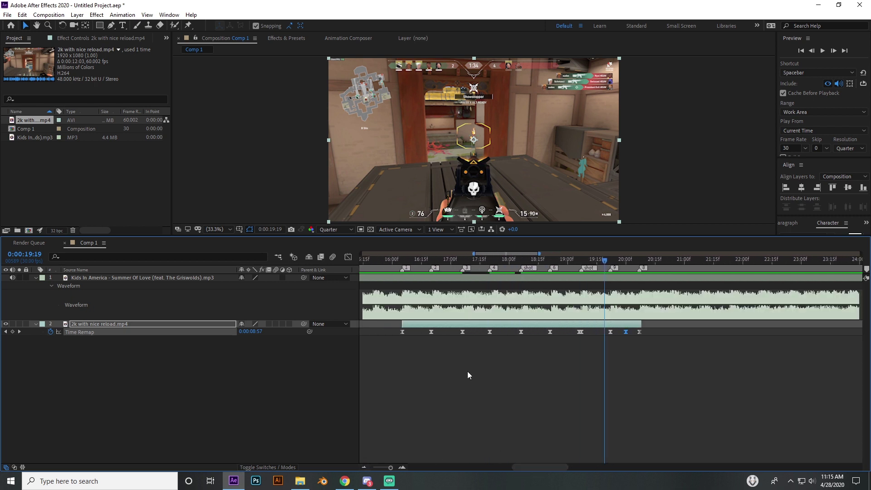
left_click(402, 262)
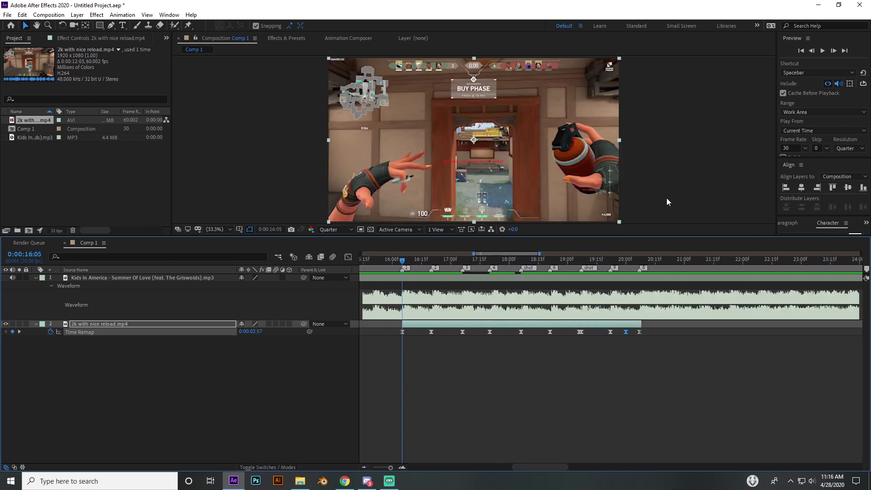
left_click(822, 50)
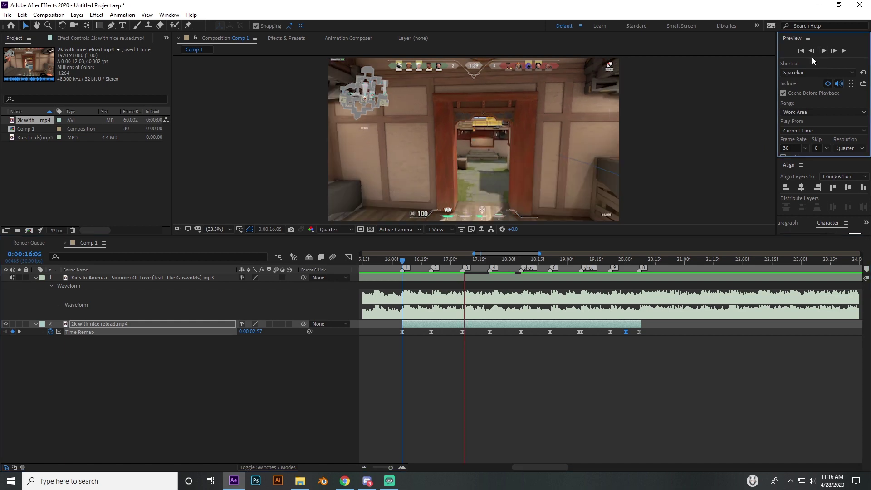
left_click(649, 116)
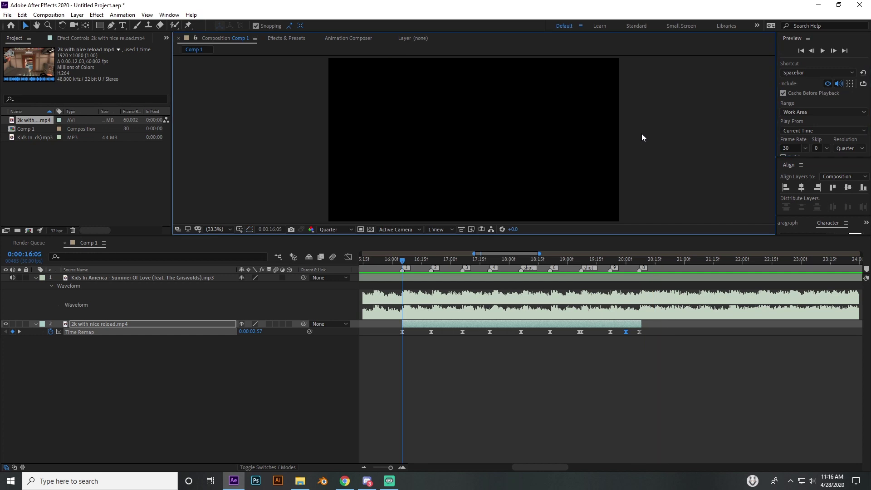
- Enable frame blending for the composition and the 2k with nice reload.mp4 layer, and preview from 0:00:16:05
left_click(318, 258)
left_click(269, 324)
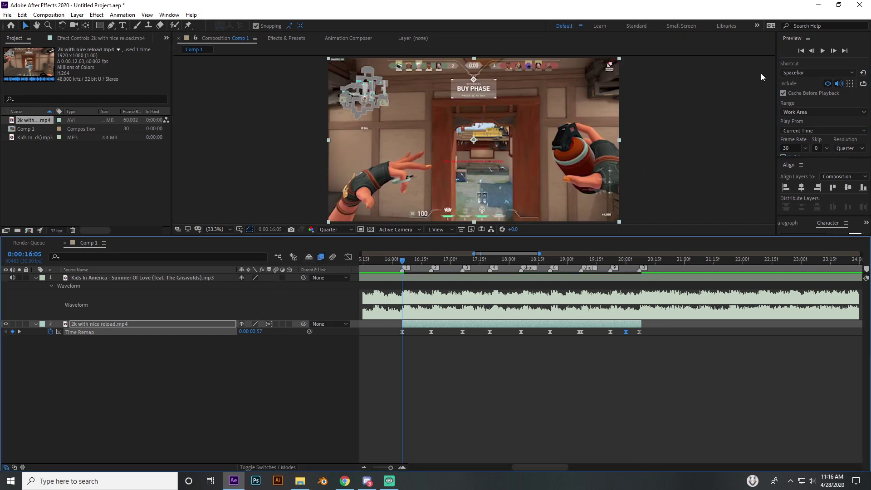
left_click(822, 51)
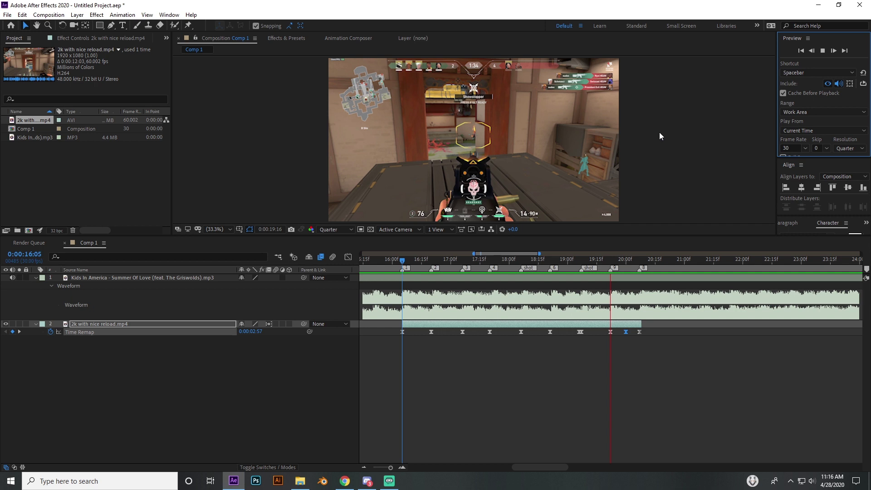
- Reopen the Graph Editor and soften the curve between markers 1 and 2 by shortening the handles at both ends
key("shift+F3")
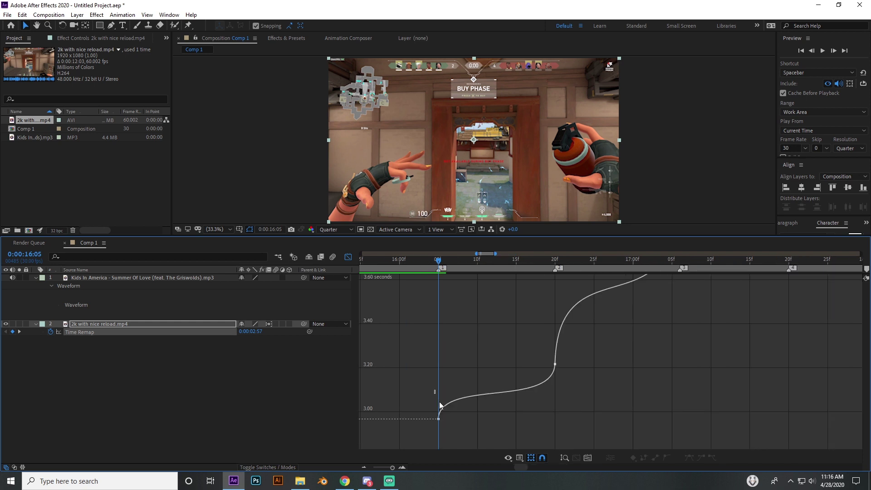
left_click(438, 418)
scroll(494, 404, "up", 5)
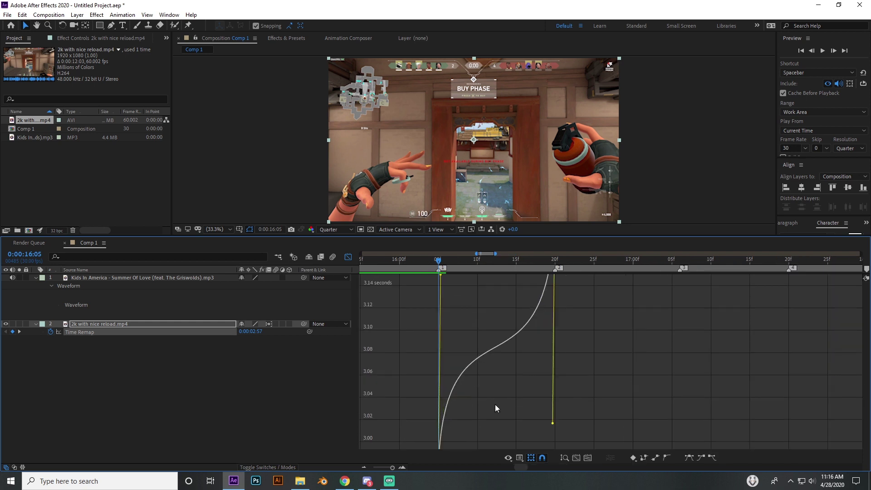
scroll(495, 404, "down", 2)
scroll(459, 365, "down", 2)
left_click_drag(440, 308, 447, 349)
left_click_drag(553, 372, 561, 350)
- Raise marker 3's outgoing handle to steepen the start of the ramp toward marker 4
scroll(561, 357, "up", 8)
scroll(539, 388, "down", 5)
left_click_drag(678, 366, 682, 338)
scroll(692, 358, "up", 4)
scroll(688, 348, "up", 4)
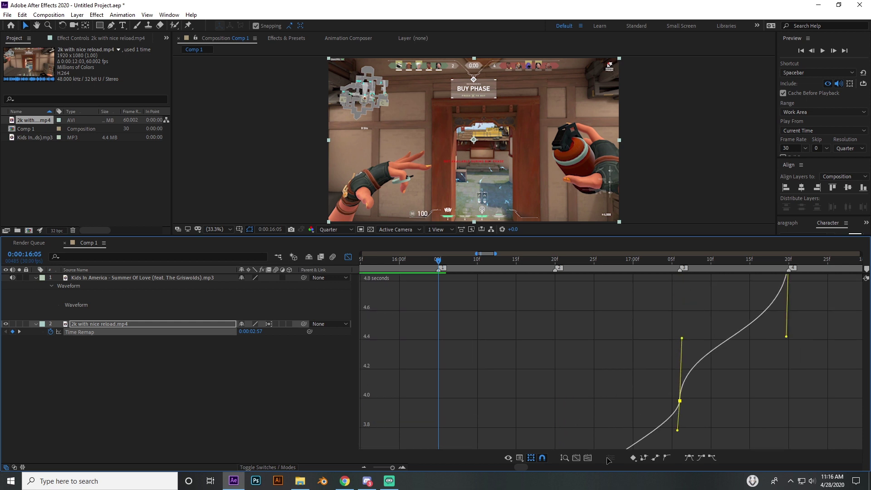
left_click_drag(521, 467, 528, 465)
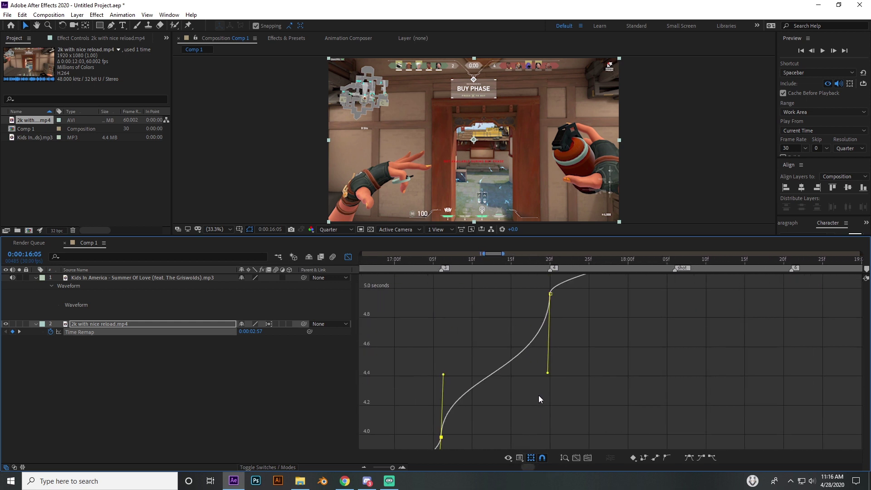
- Shorten marker 4's incoming handle, scrub to 0:00:17:24 to check the result, and return to the layer bar view
left_click_drag(549, 373, 556, 352)
scroll(556, 378, "up", 6)
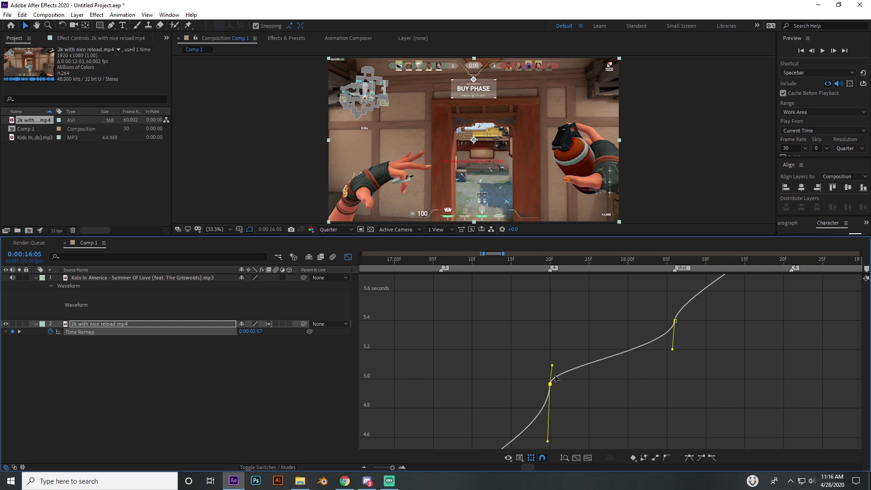
left_click(562, 259)
key("space")
scroll(574, 366, "up", 3)
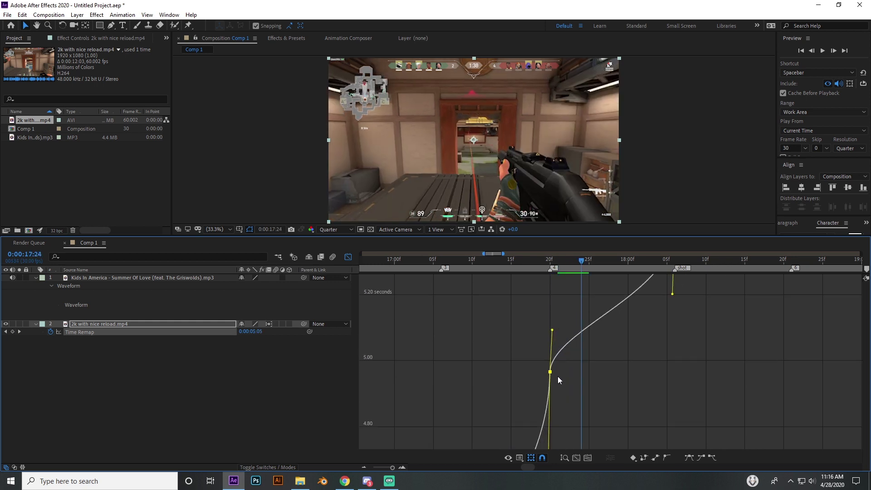
left_click_drag(550, 372, 550, 350)
left_click(348, 257)
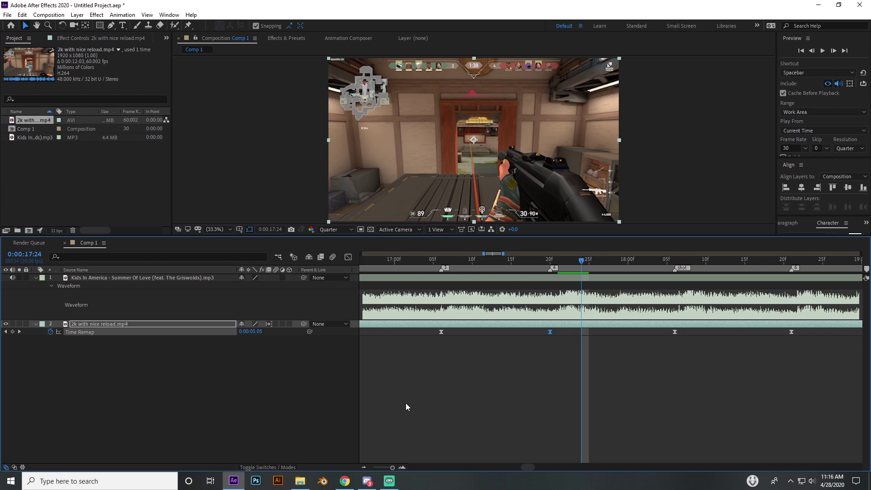
- Preview the retimed clip with the song from 0:00:16:04, just before marker 1, and stop after marker 3
left_click(364, 466)
left_click(483, 258)
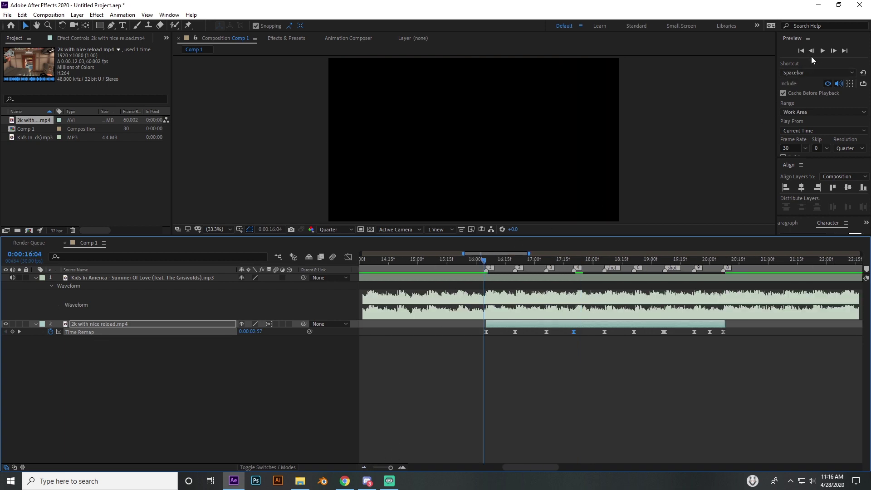
key("space")
left_click(693, 97)
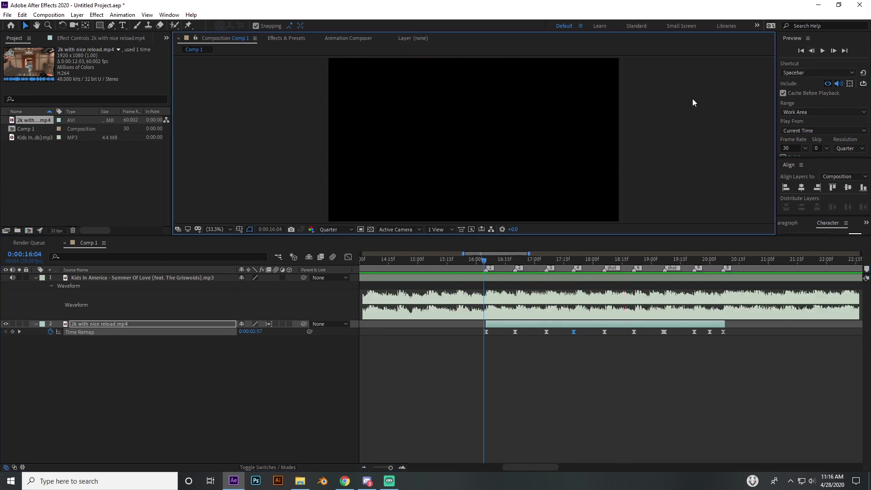
left_click(822, 51)
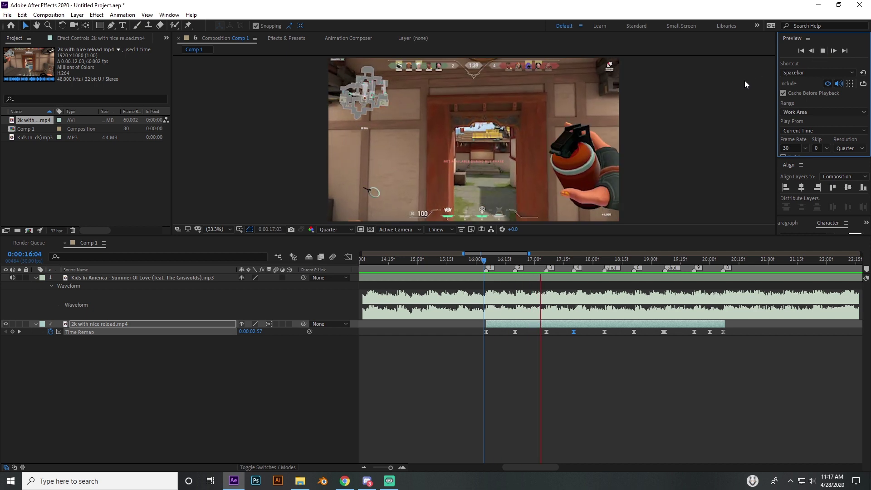
left_click(713, 107)
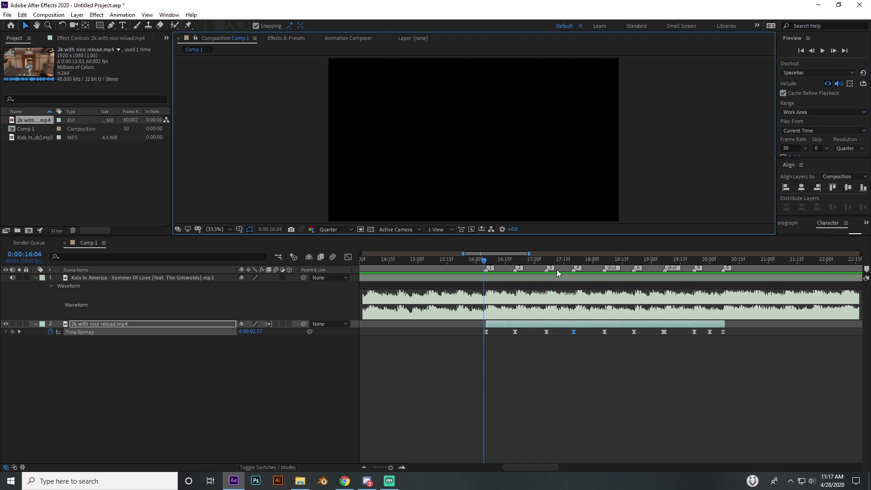
- Shift the time-remap keyframe at marker 2 one frame earlier and scrub from marker 1 to 0:00:17:15
left_click(513, 259)
left_click(514, 332)
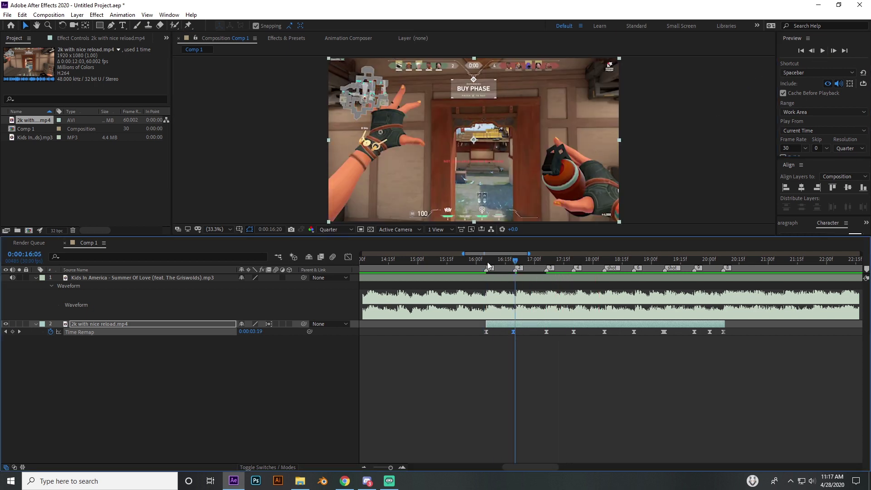
left_click_drag(487, 263, 563, 260)
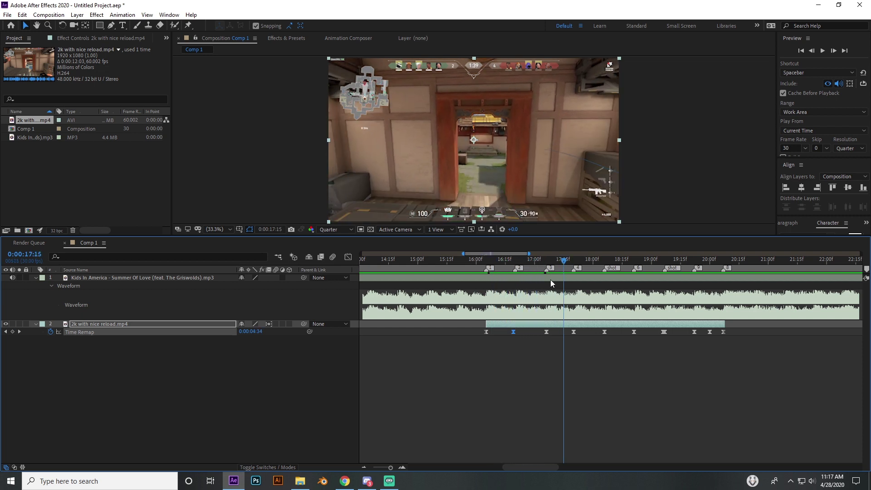
- Reopen the Graph Editor, slightly lengthen marker 3's incoming handle, and scrub from marker 2 to 0:00:17:11 to check the motion
left_click(347, 257)
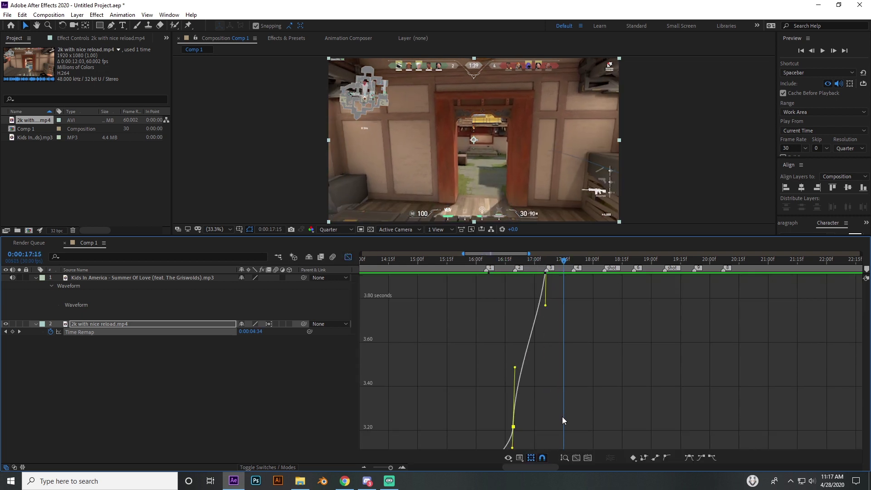
scroll(562, 417, "down", 3)
scroll(516, 384, "up", 4)
scroll(524, 379, "up", 3)
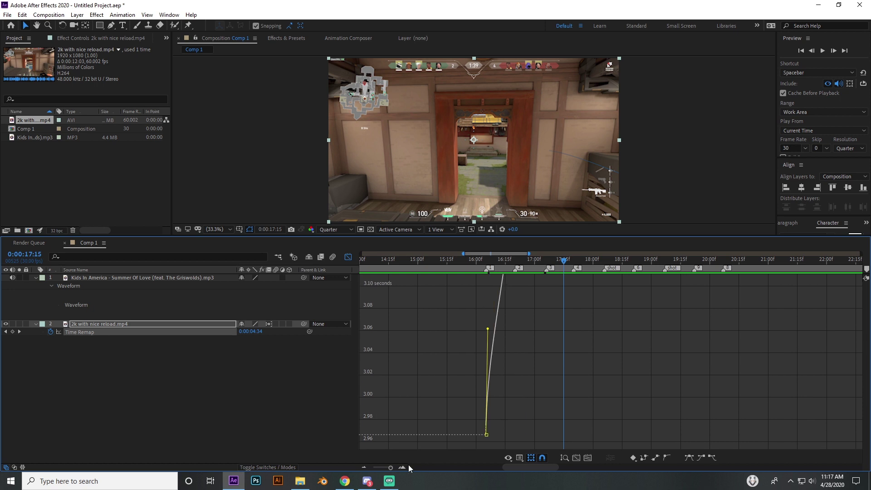
left_click(402, 467)
left_click(402, 467)
left_click(363, 468)
left_click(364, 468)
scroll(475, 393, "up", 3)
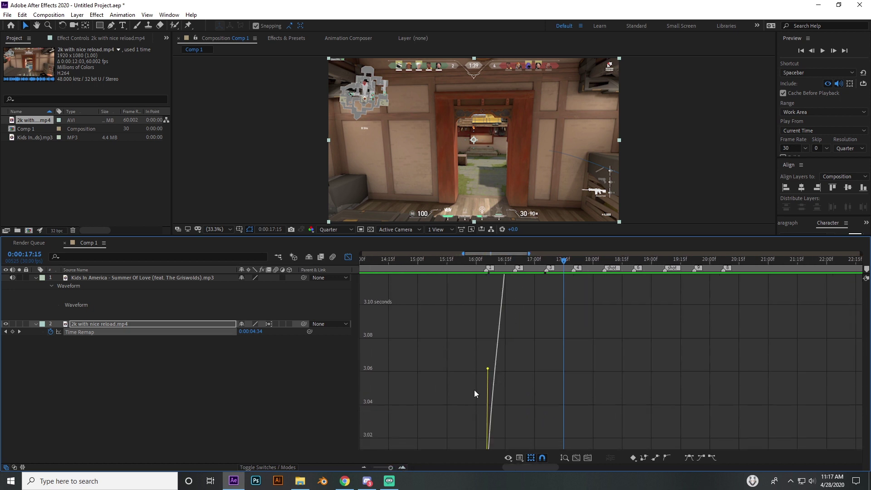
scroll(517, 381, "down", 5)
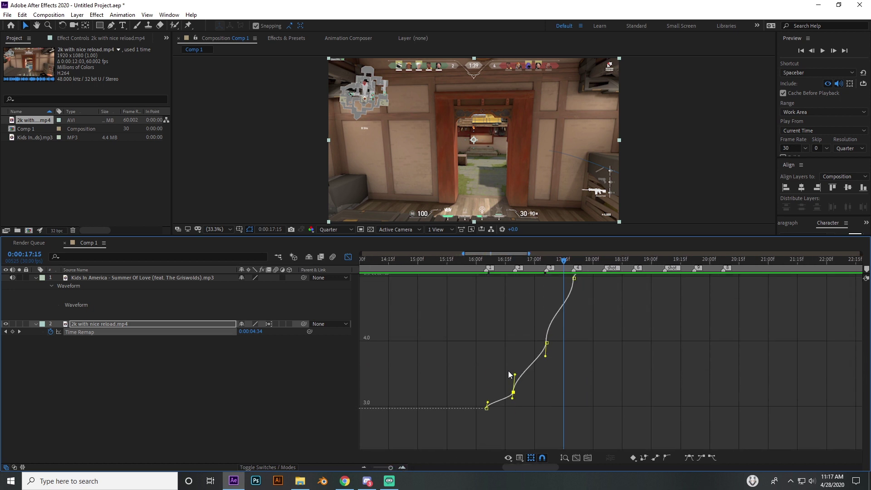
scroll(508, 371, "up", 5)
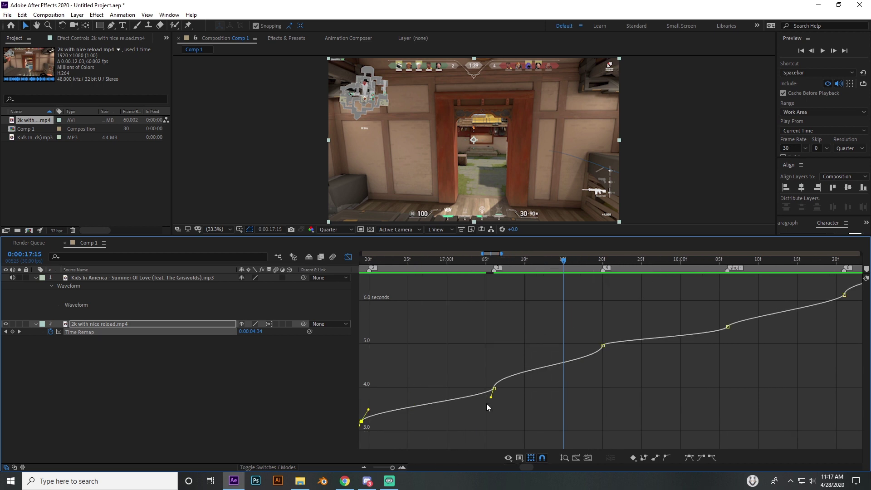
key("shift+F3")
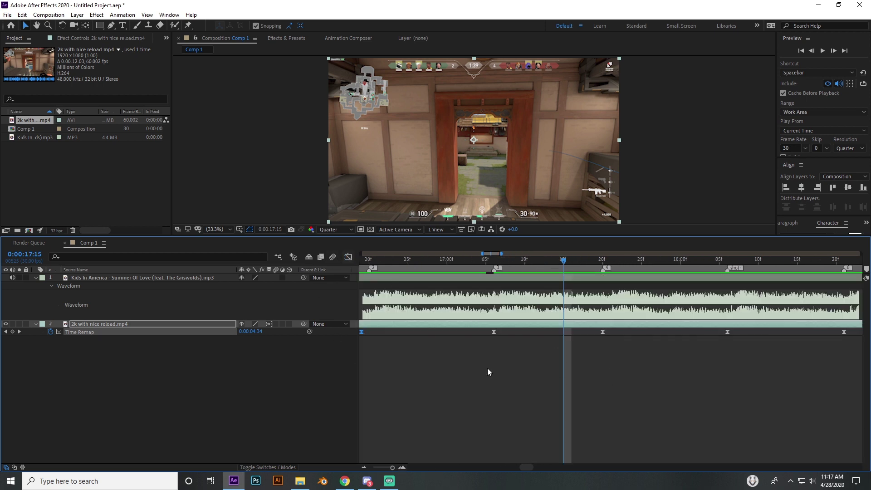
key("shift+F3")
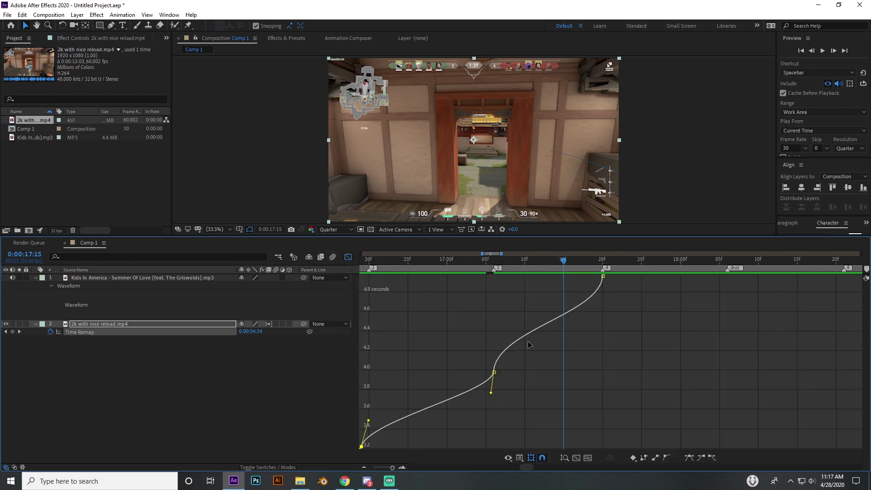
left_click_drag(491, 393, 492, 397)
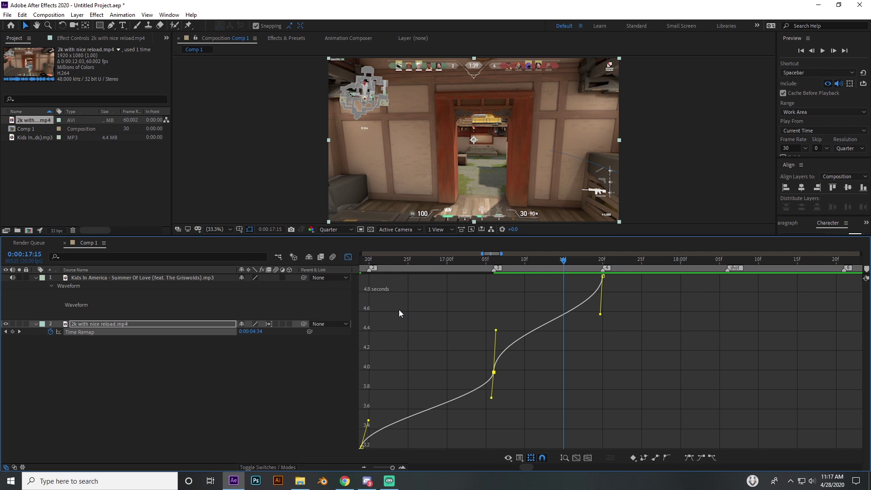
left_click_drag(366, 259, 540, 295)
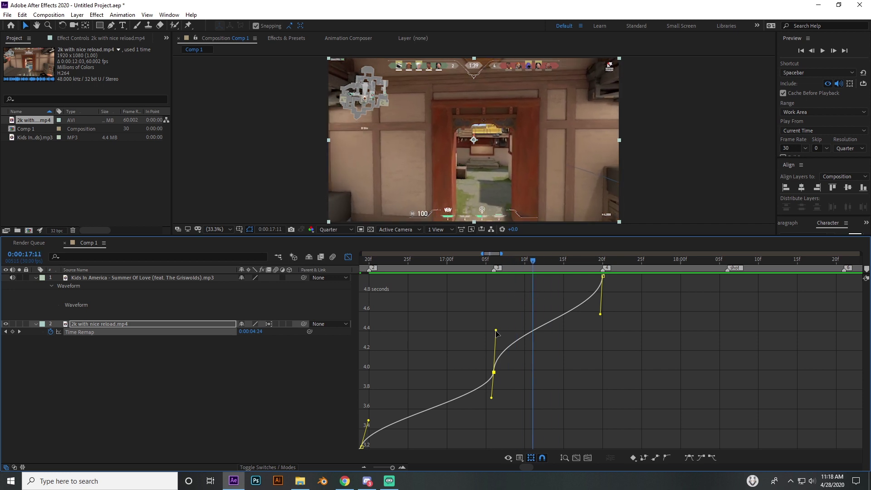
- Lengthen marker 3's outgoing handle and marker 4's incoming handle to steepen both ends of that segment, and return to the layer bar view
left_click(611, 314)
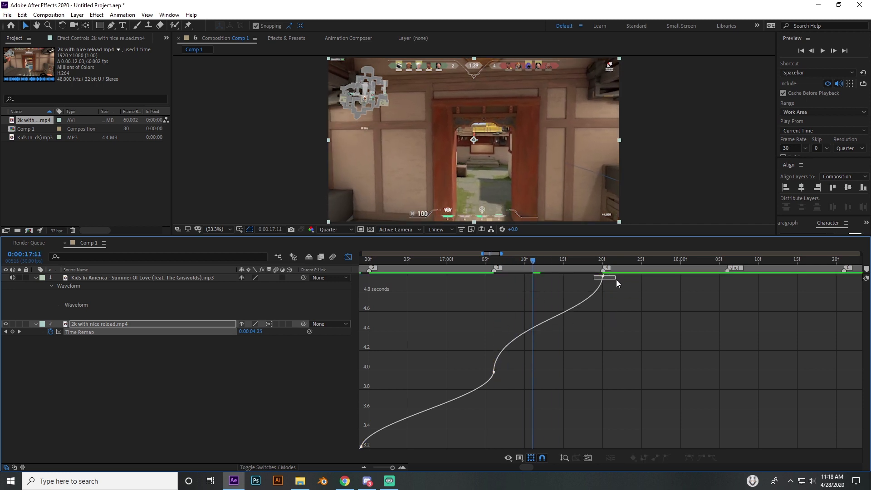
left_click(602, 275)
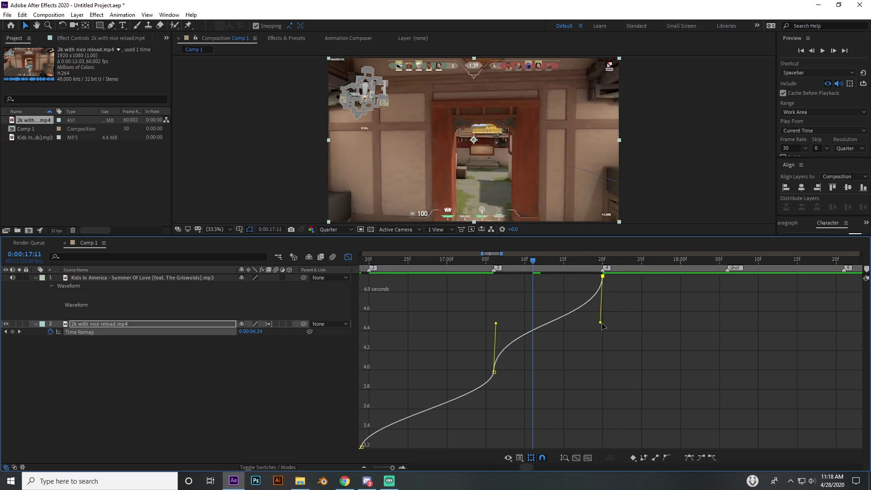
left_click_drag(603, 326, 623, 325)
left_click(350, 259)
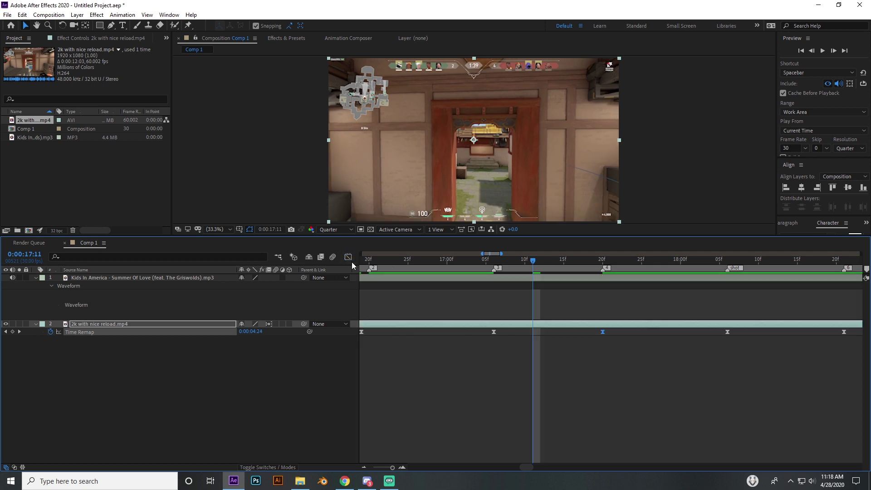
- Scrub the whole retimed section from just before marker 1 to the first shot marker at 0:00:18:07
left_click(364, 467)
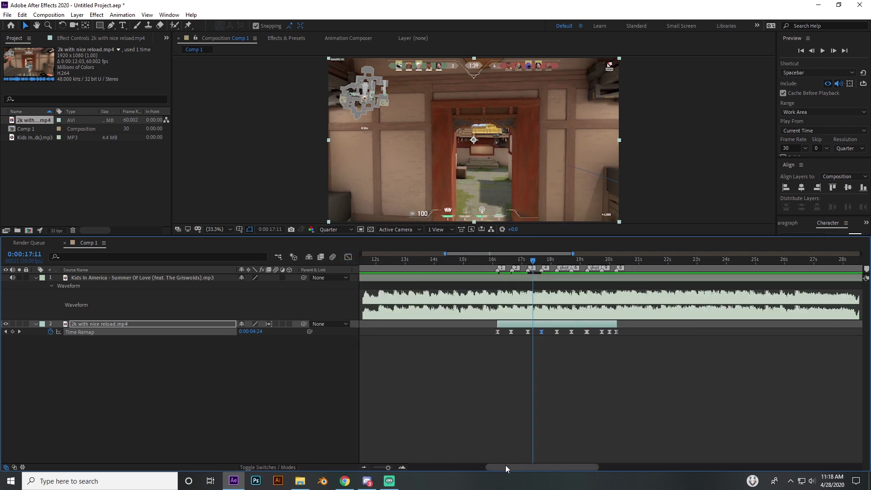
left_click_drag(505, 468, 522, 469)
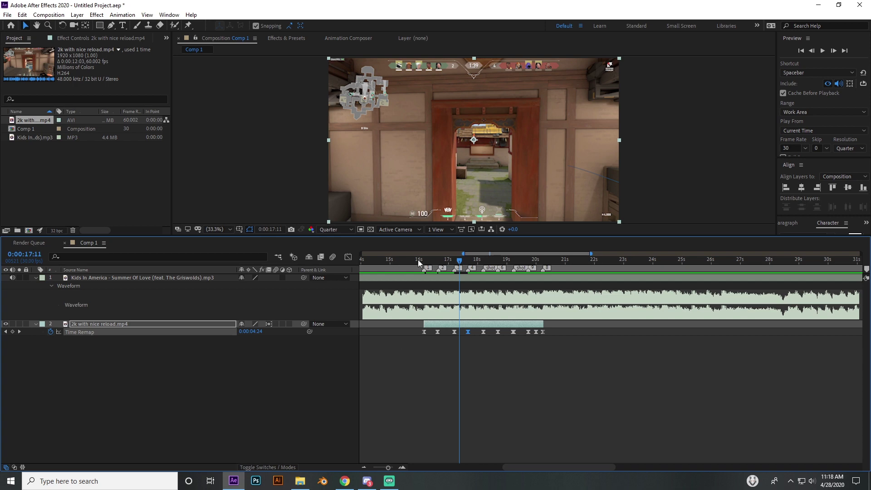
left_click_drag(417, 260, 484, 272)
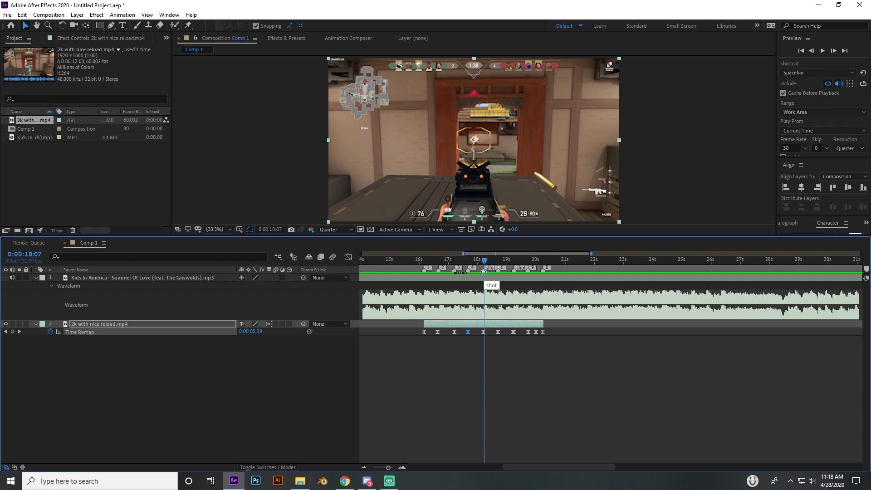